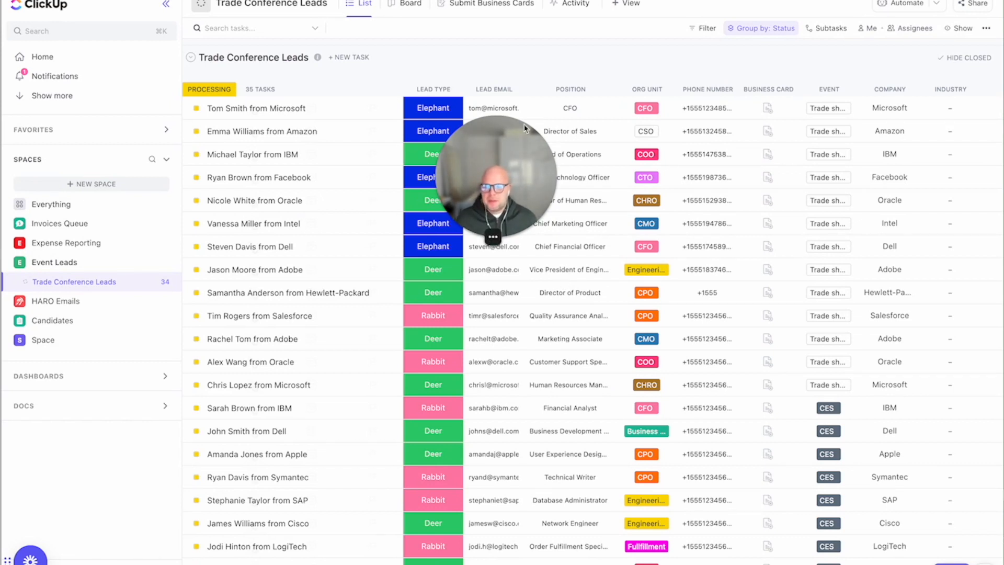
Scroll through the Trade Conference Leads list to review the leads and their lead type, position and event columns.
{"action": "left_click_drag", "start_coordinate": [508, 155], "coordinate": [58, 499]}
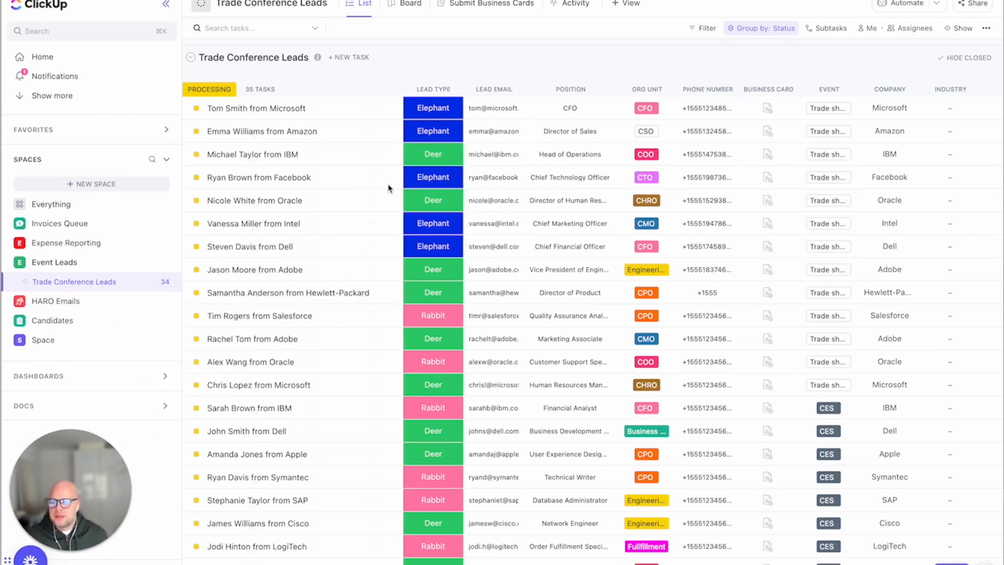
{"action": "scroll", "coordinate": [390, 187], "scroll_direction": "down", "scroll_amount": 5}
{"action": "scroll", "coordinate": [392, 184], "scroll_direction": "left", "scroll_amount": 5}
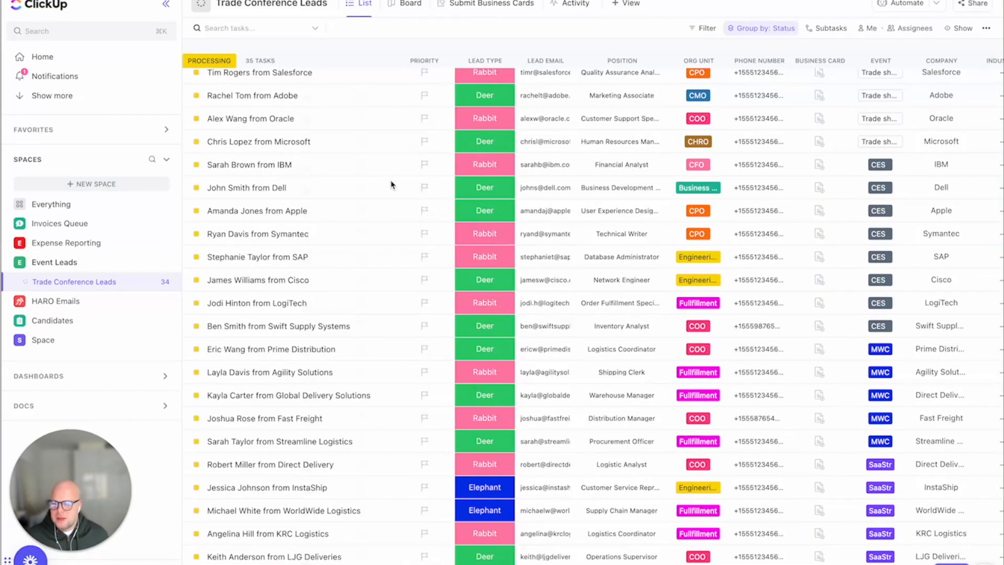
{"action": "scroll", "coordinate": [392, 184], "scroll_direction": "down", "scroll_amount": 3}
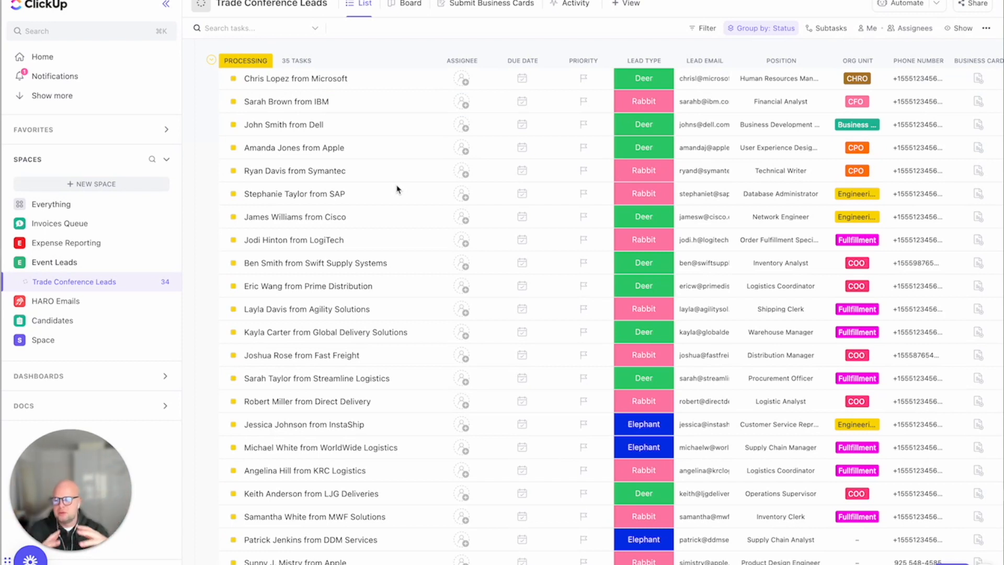
{"action": "scroll", "coordinate": [396, 192], "scroll_direction": "down", "scroll_amount": 3}
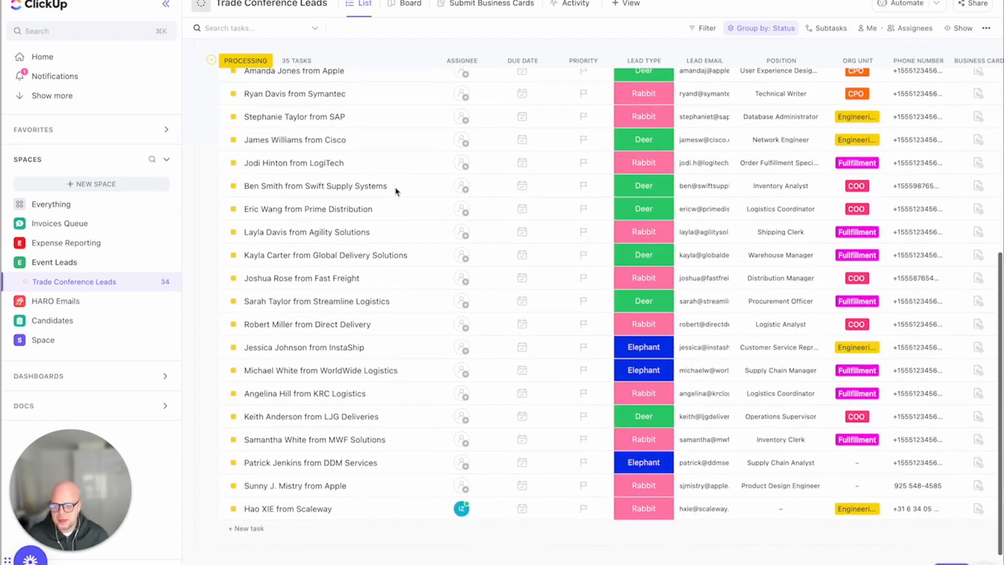
{"action": "scroll", "coordinate": [396, 191], "scroll_direction": "down", "scroll_amount": 1}
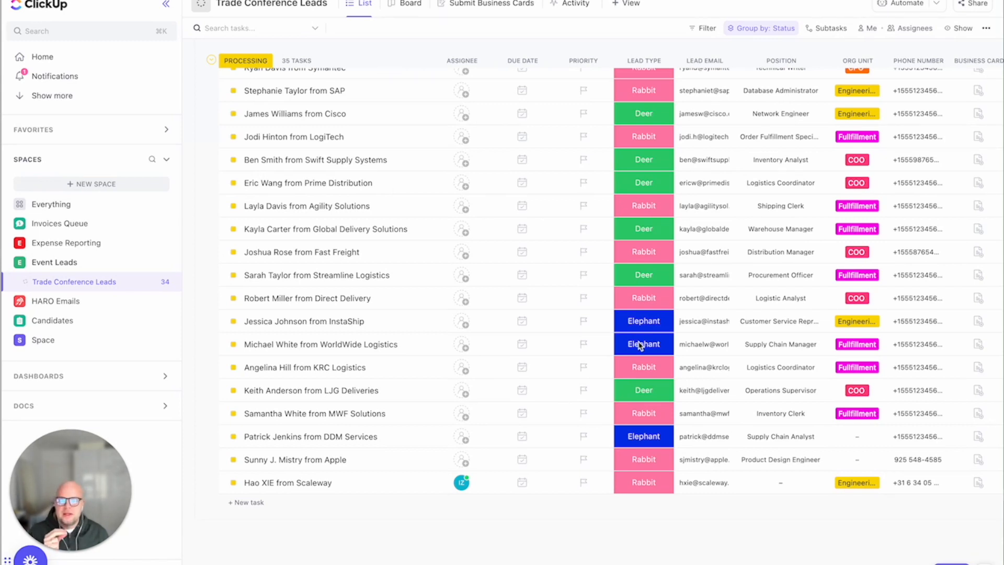
{"action": "scroll", "coordinate": [639, 345], "scroll_direction": "up", "scroll_amount": 1}
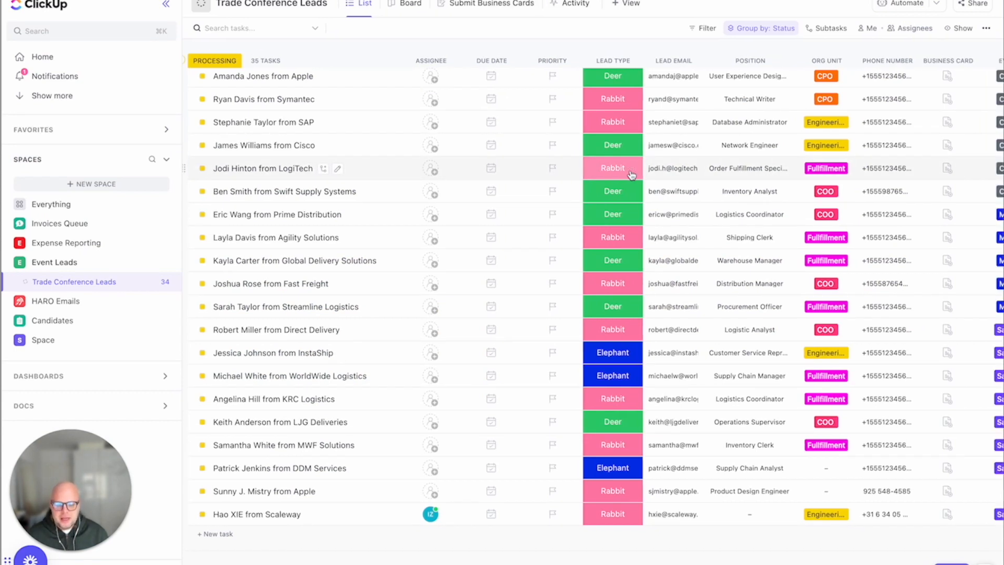
{"action": "scroll", "coordinate": [632, 174], "scroll_direction": "right", "scroll_amount": 5}
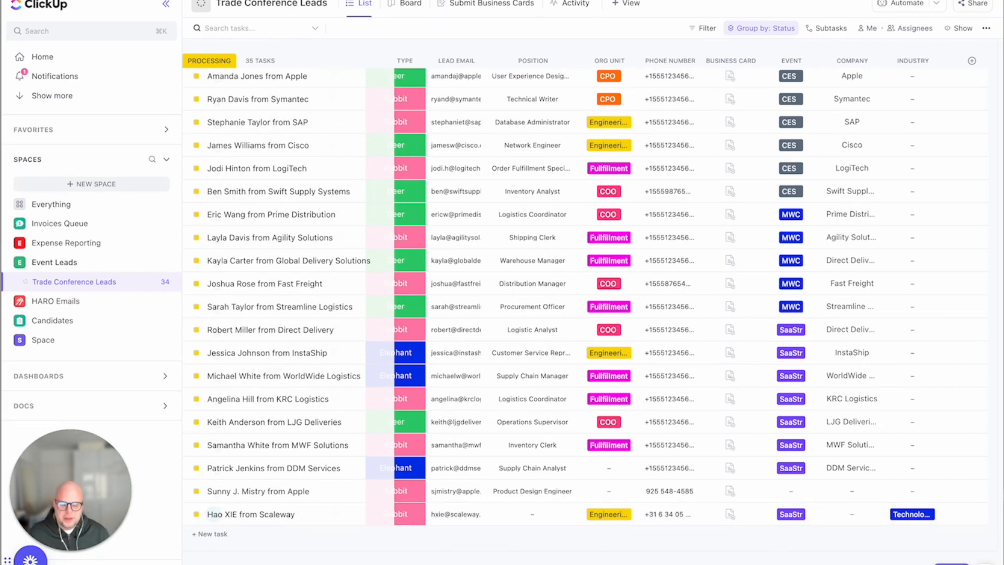
{"action": "scroll", "coordinate": [586, 486], "scroll_direction": "left", "scroll_amount": 1}
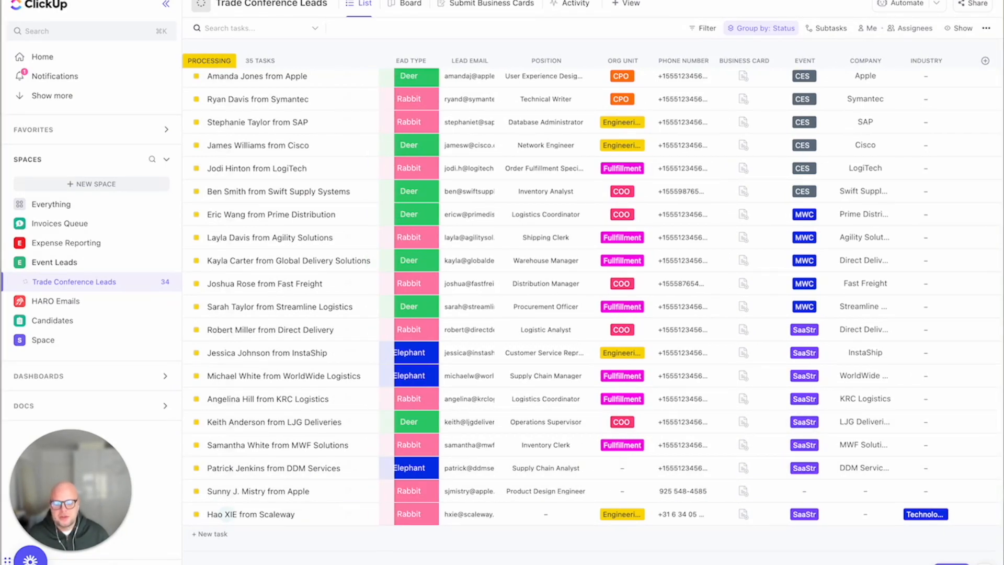
Switch to Slack to read the Zapier message with recommended discussion topics, then return to the leads list.
{"action": "key", "text": "super+Tab"}
{"action": "left_click_drag", "start_coordinate": [233, 378], "coordinate": [506, 491]}
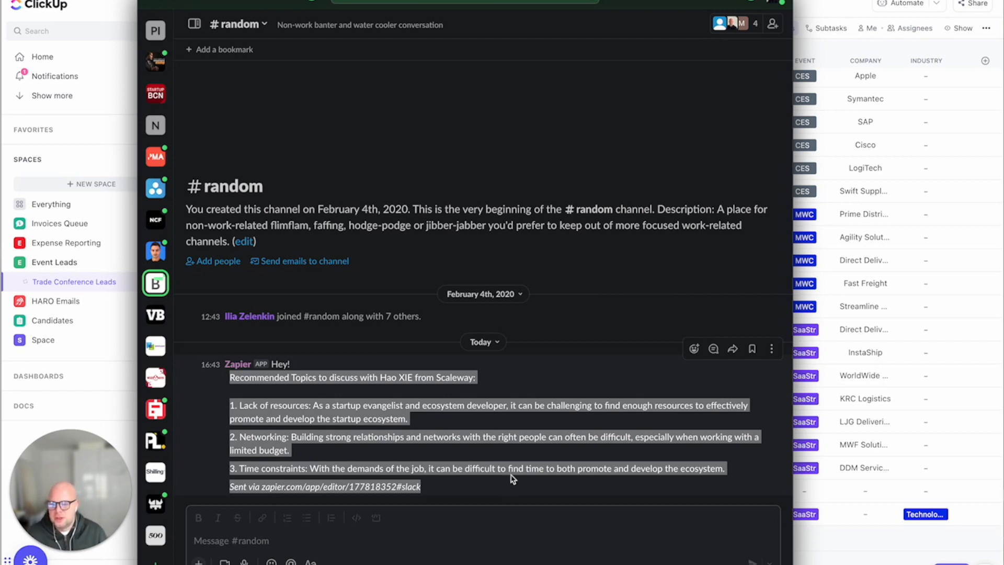
{"action": "left_click", "coordinate": [511, 475]}
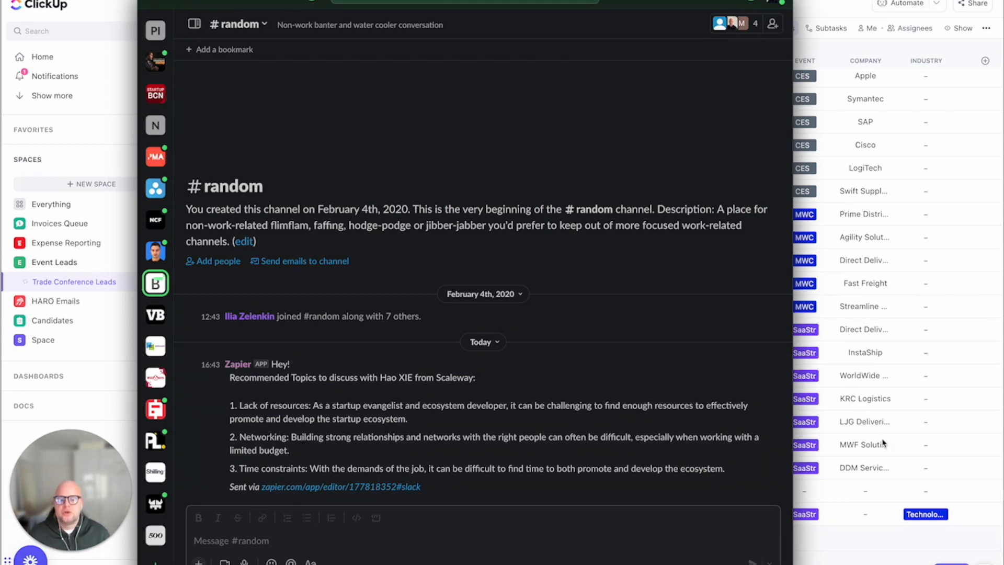
{"action": "left_click", "coordinate": [837, 562]}
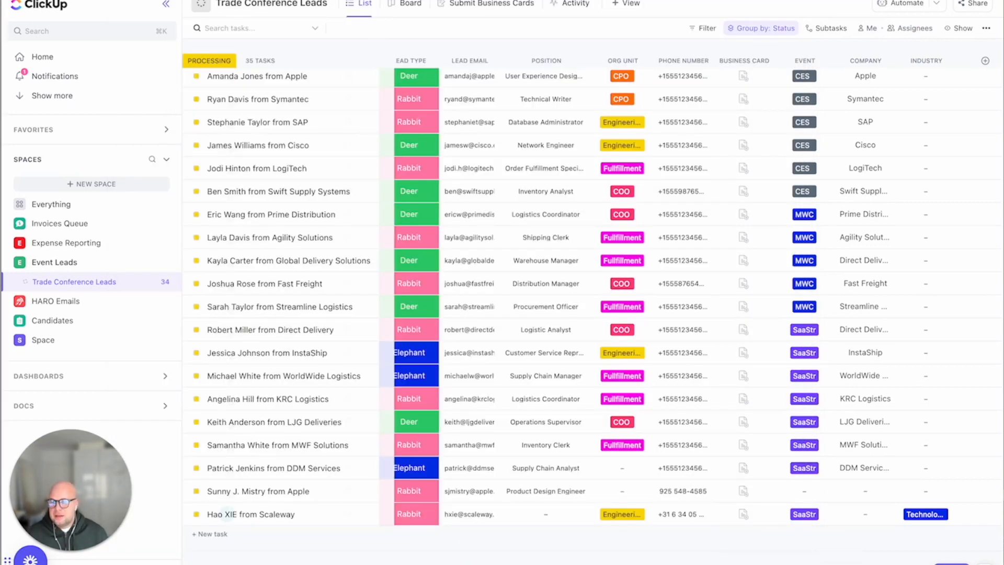
Open the Event Leads View dashboard and examine its Lead Targeting and Elephant Leads per company charts.
{"action": "scroll", "coordinate": [365, 173], "scroll_direction": "up", "scroll_amount": 5}
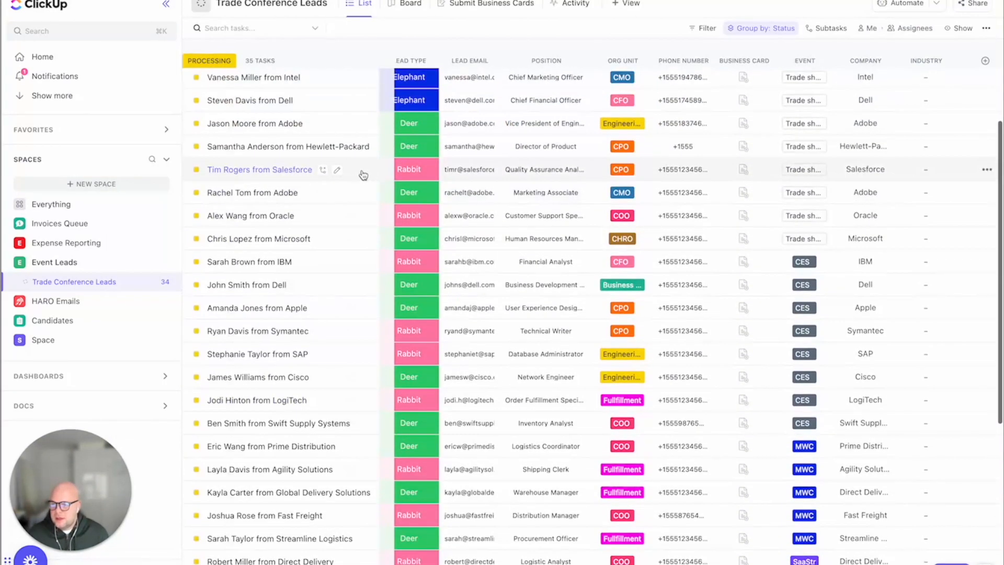
{"action": "left_click", "coordinate": [93, 383]}
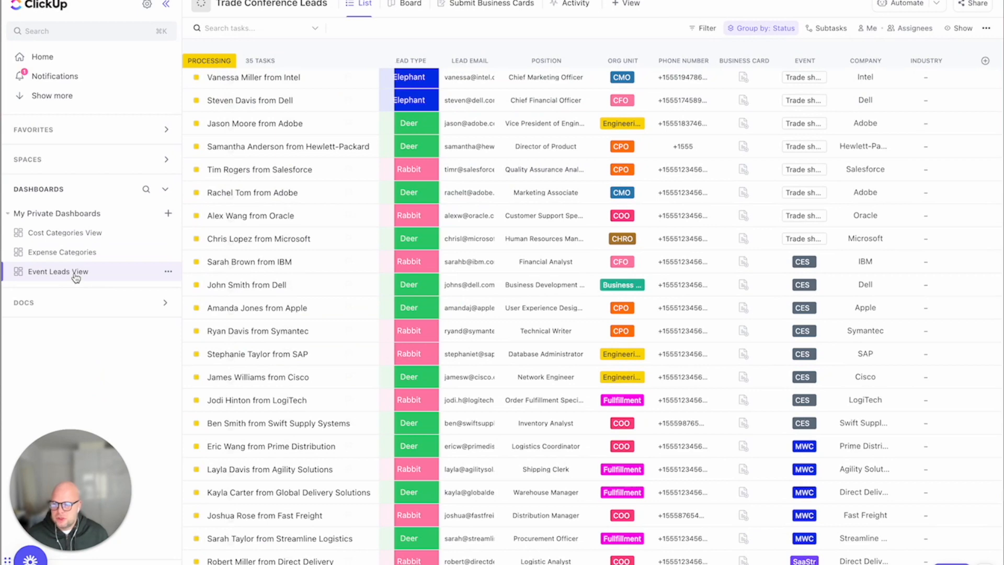
{"action": "left_click", "coordinate": [78, 273]}
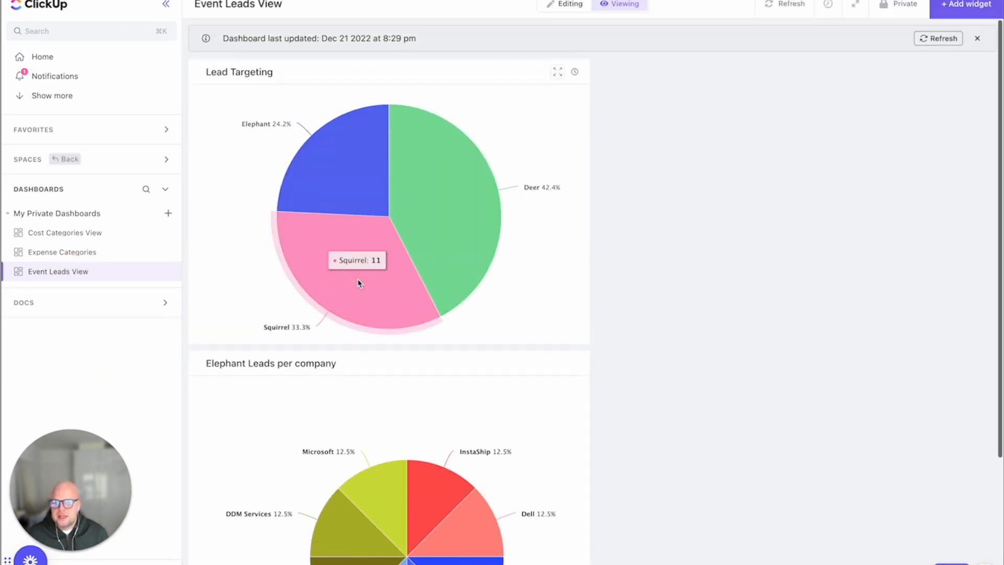
{"action": "scroll", "coordinate": [358, 282], "scroll_direction": "down", "scroll_amount": 3}
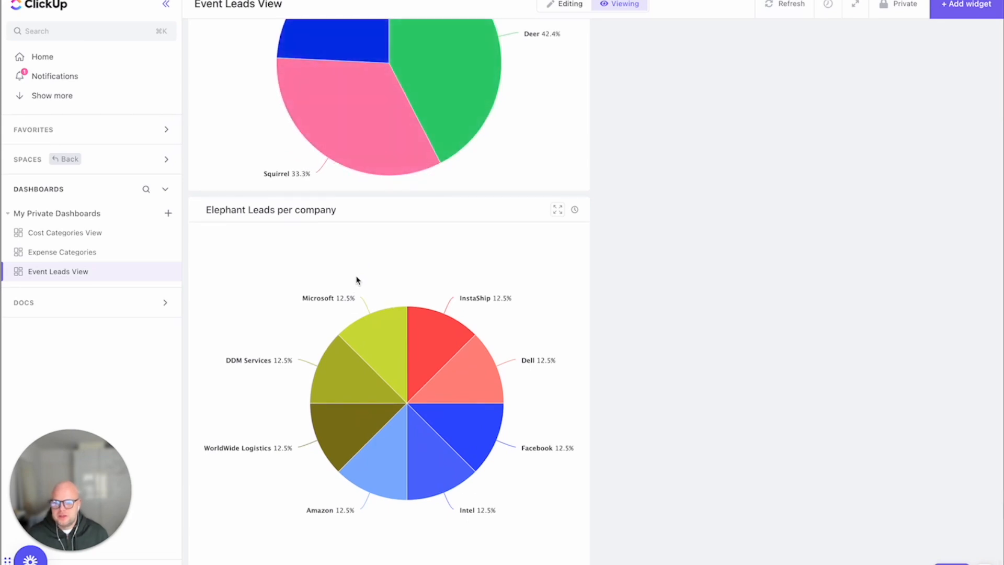
{"action": "scroll", "coordinate": [357, 280], "scroll_direction": "up", "scroll_amount": 3}
{"action": "scroll", "coordinate": [354, 280], "scroll_direction": "down", "scroll_amount": 3}
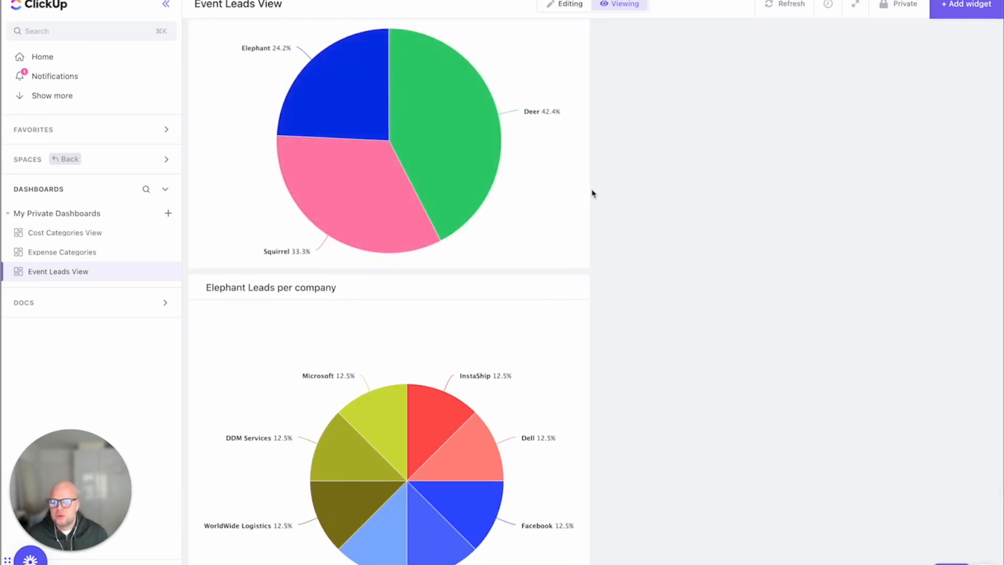
{"action": "scroll", "coordinate": [593, 194], "scroll_direction": "up", "scroll_amount": 3}
{"action": "mouse_move", "coordinate": [368, 185]}
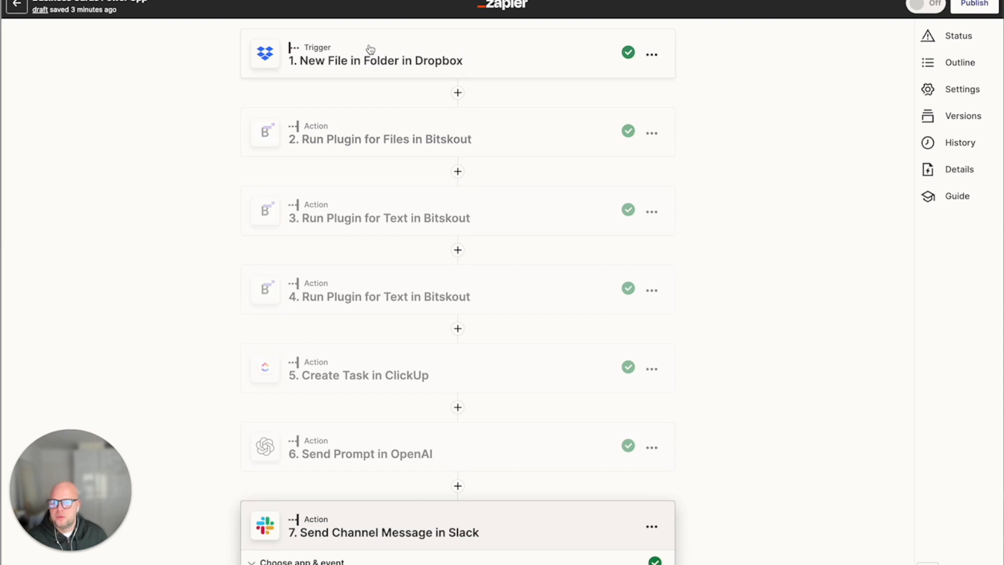
Review the Dropbox trigger's test data in the Zap and continue to the Bitskout action's test output.
{"action": "left_click", "coordinate": [370, 49]}
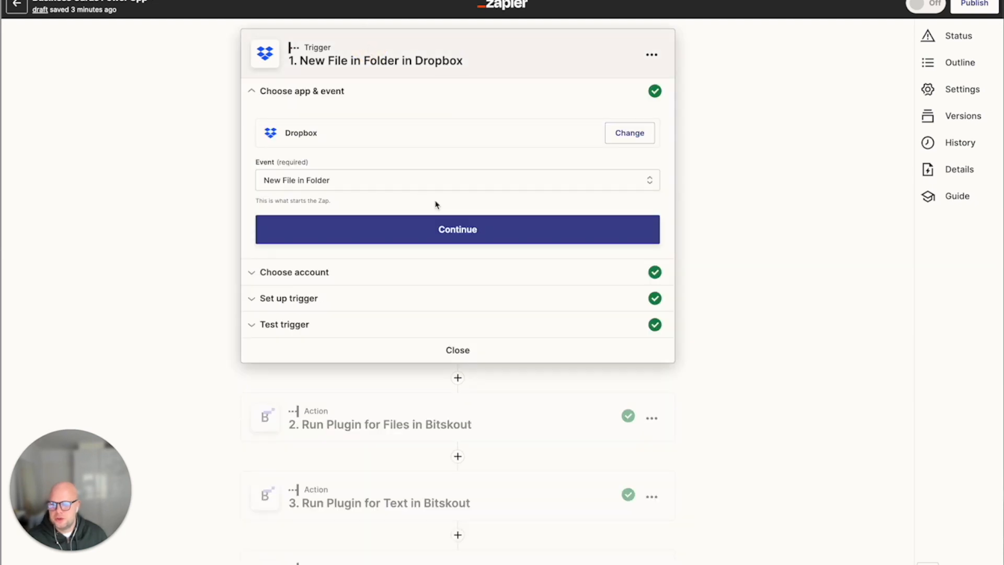
{"action": "left_click", "coordinate": [320, 323]}
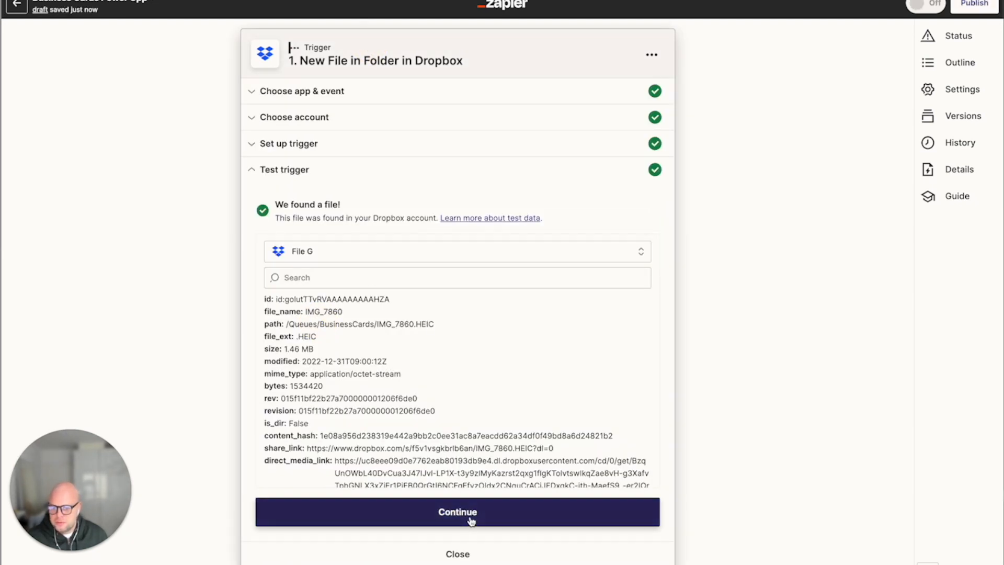
{"action": "left_click", "coordinate": [471, 520]}
{"action": "left_click", "coordinate": [276, 403]}
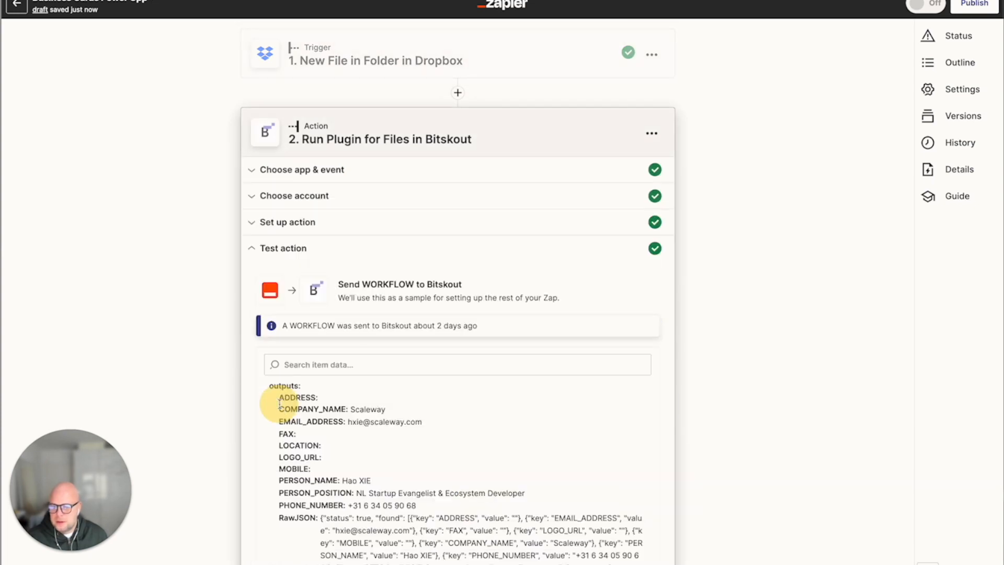
{"action": "scroll", "coordinate": [417, 386], "scroll_direction": "down", "scroll_amount": 3}
{"action": "scroll", "coordinate": [416, 386], "scroll_direction": "up", "scroll_amount": 3}
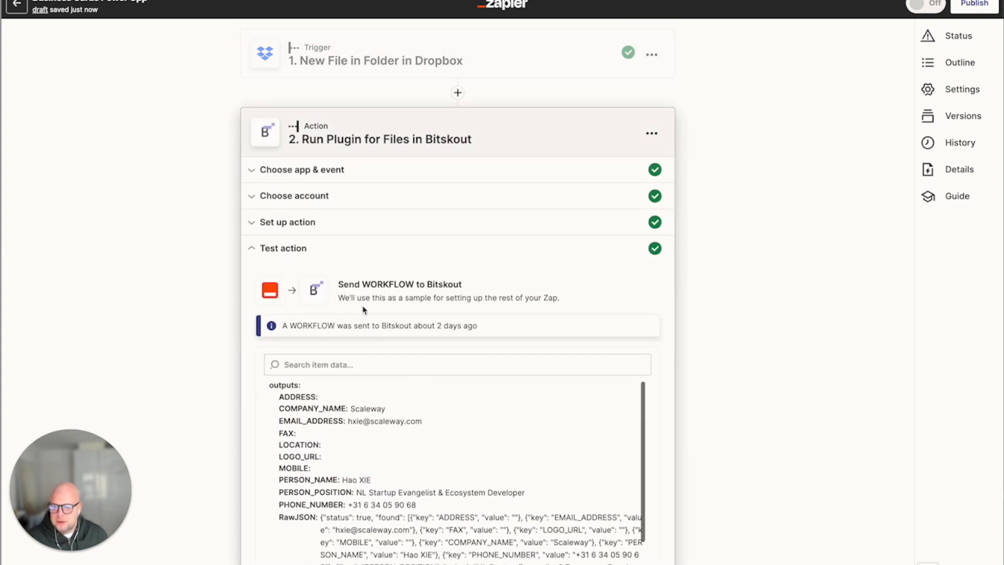
Retest the Run Plugin for Files in Bitskout action and open the third Bitskout step.
{"action": "left_click", "coordinate": [382, 338]}
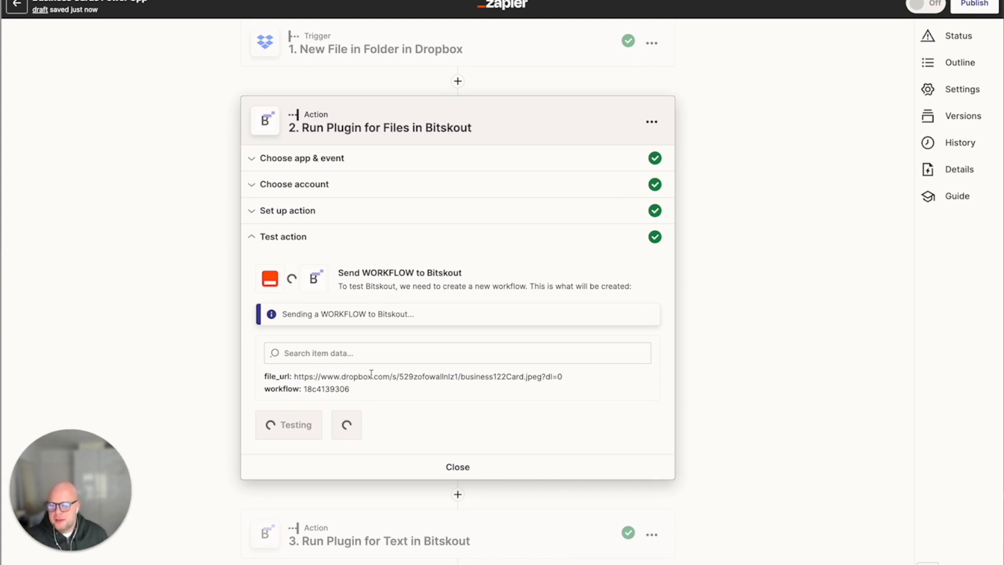
{"action": "scroll", "coordinate": [371, 376], "scroll_direction": "down", "scroll_amount": 1}
{"action": "scroll", "coordinate": [372, 375], "scroll_direction": "down", "scroll_amount": 1}
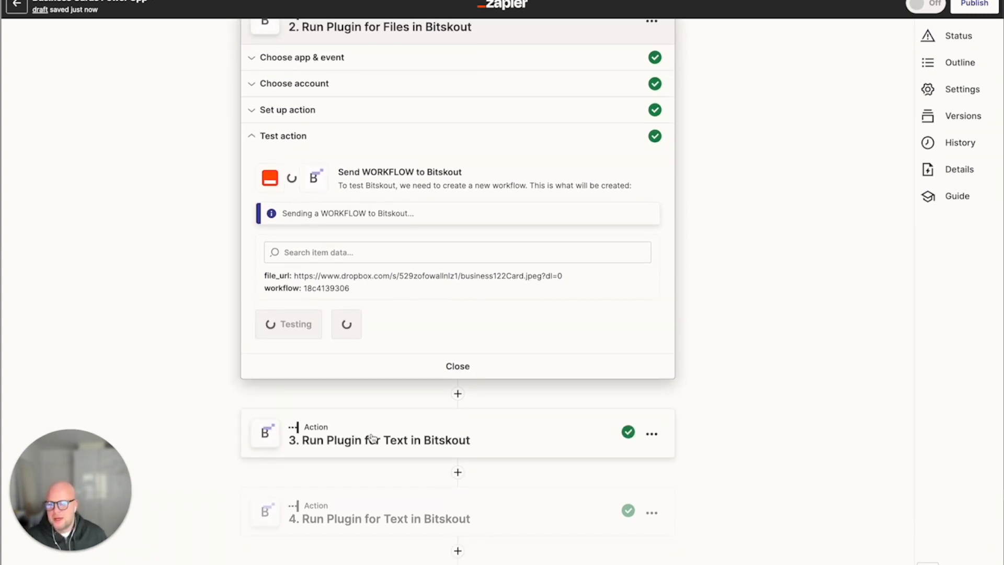
{"action": "left_click", "coordinate": [371, 437]}
{"action": "scroll", "coordinate": [377, 397], "scroll_direction": "up", "scroll_amount": 1}
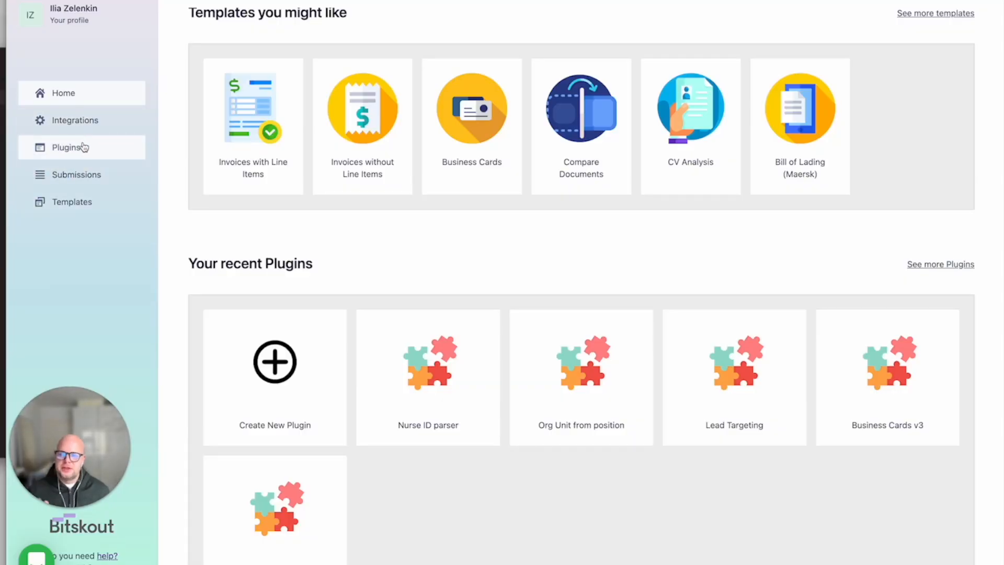
Create a new Bitskout plugin of the Understand type using the Categorize action.
{"action": "left_click", "coordinate": [85, 143]}
{"action": "left_click", "coordinate": [234, 98]}
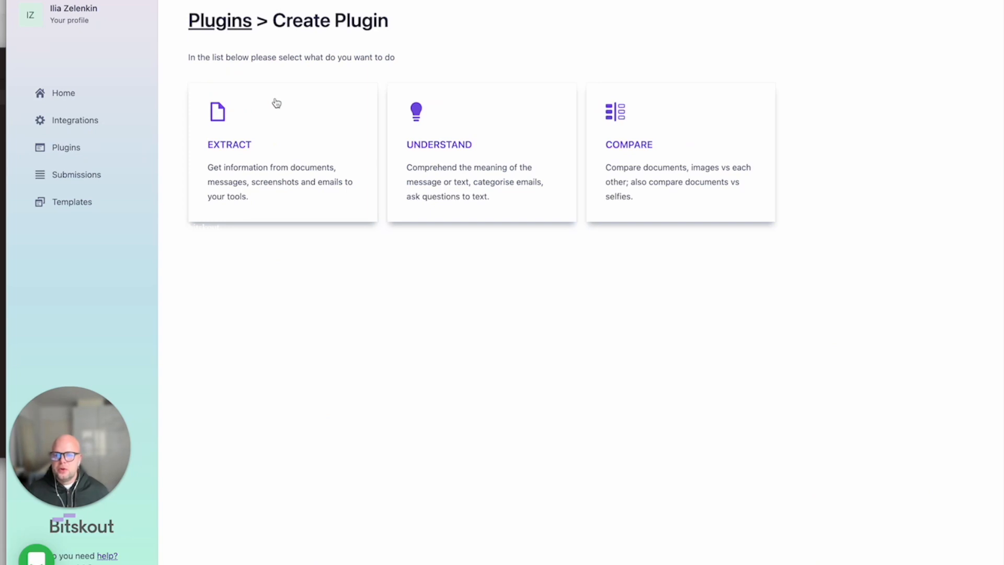
{"action": "left_click", "coordinate": [424, 128]}
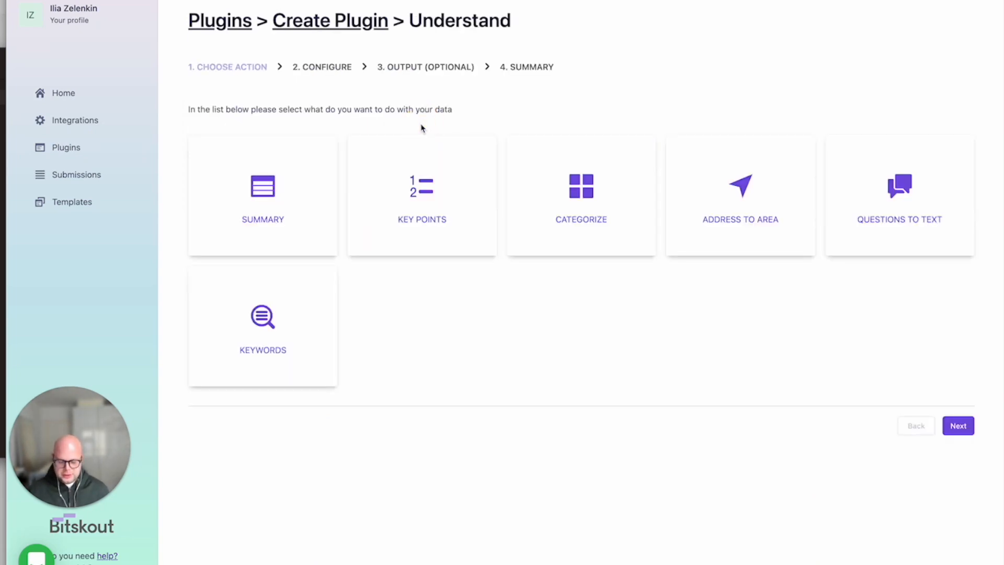
{"action": "left_click", "coordinate": [583, 173]}
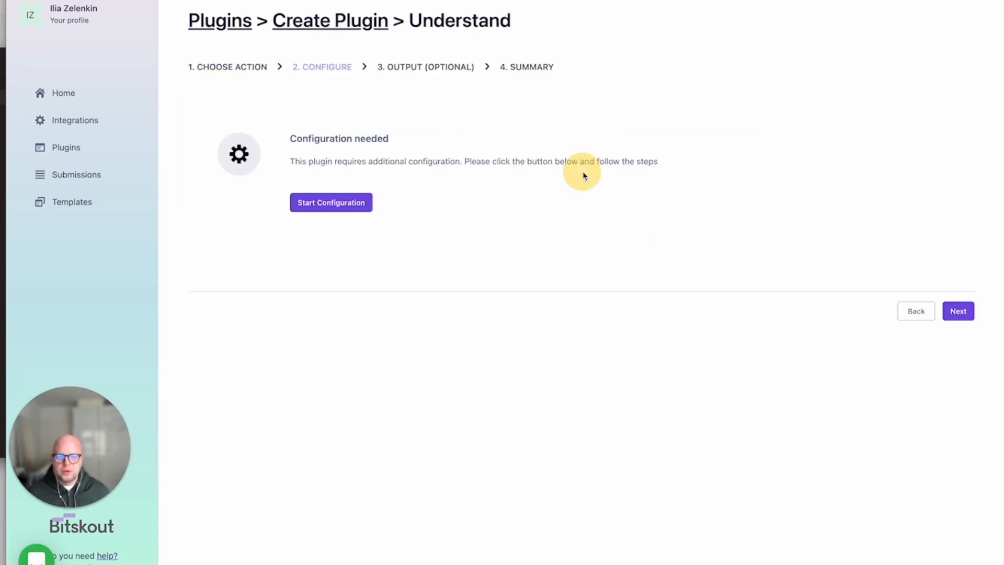
Start the plugin configuration and choose to set up the classification source manually.
{"action": "left_click", "coordinate": [334, 205]}
{"action": "left_click", "coordinate": [232, 208]}
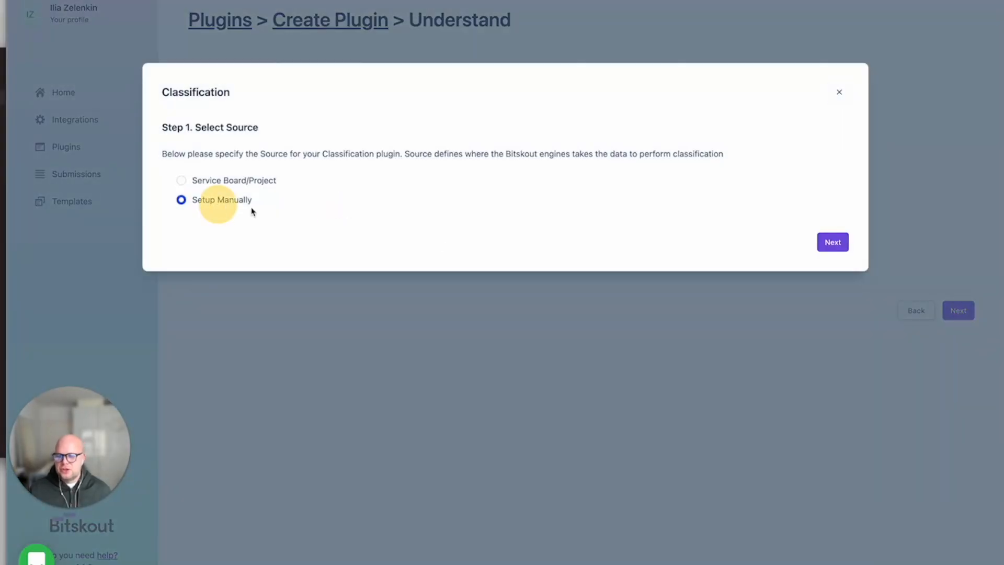
{"action": "left_click", "coordinate": [840, 246]}
Add a classification example with the text 'Apple, VP of engineering' and the label Target.
{"action": "left_click", "coordinate": [313, 401]}
{"action": "left_click", "coordinate": [393, 167]}
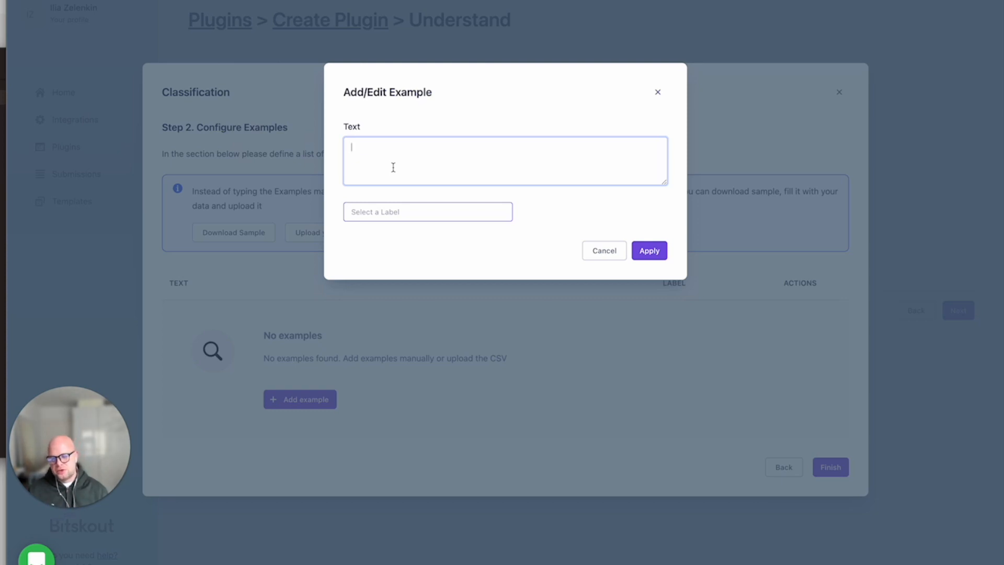
{"action": "type", "text": "Apple, VP of engineering"}
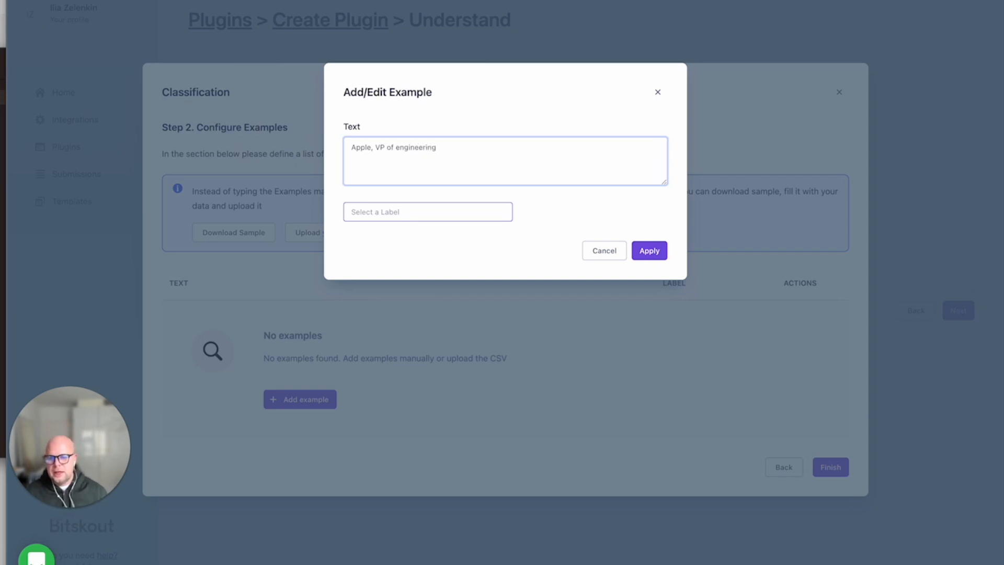
{"action": "left_click", "coordinate": [375, 211]}
{"action": "type", "text": "Tra"}
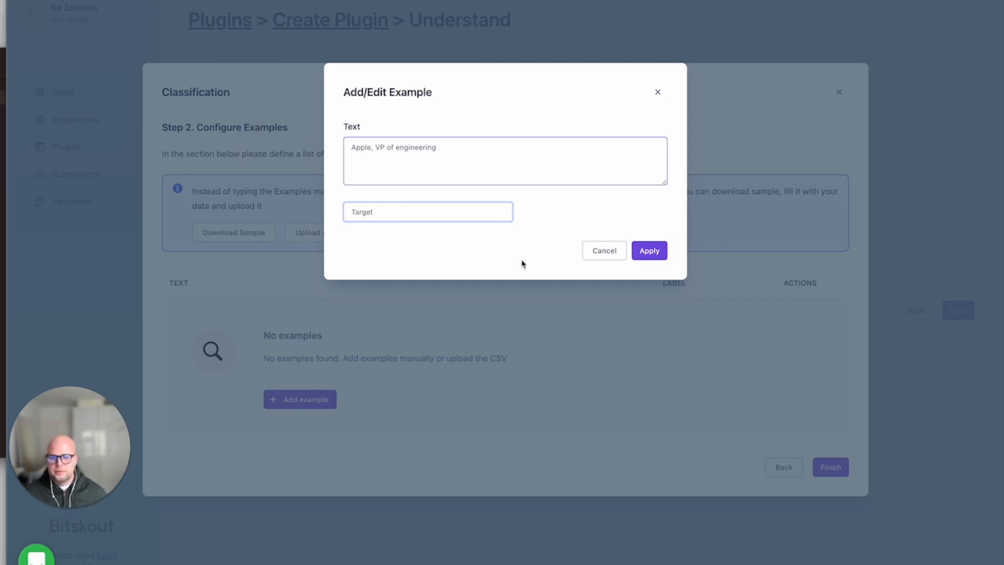
{"action": "left_click", "coordinate": [650, 250]}
Add a classification example with the text 'Apple, Procurement Specialist' and the new label No target.
{"action": "left_click", "coordinate": [215, 365]}
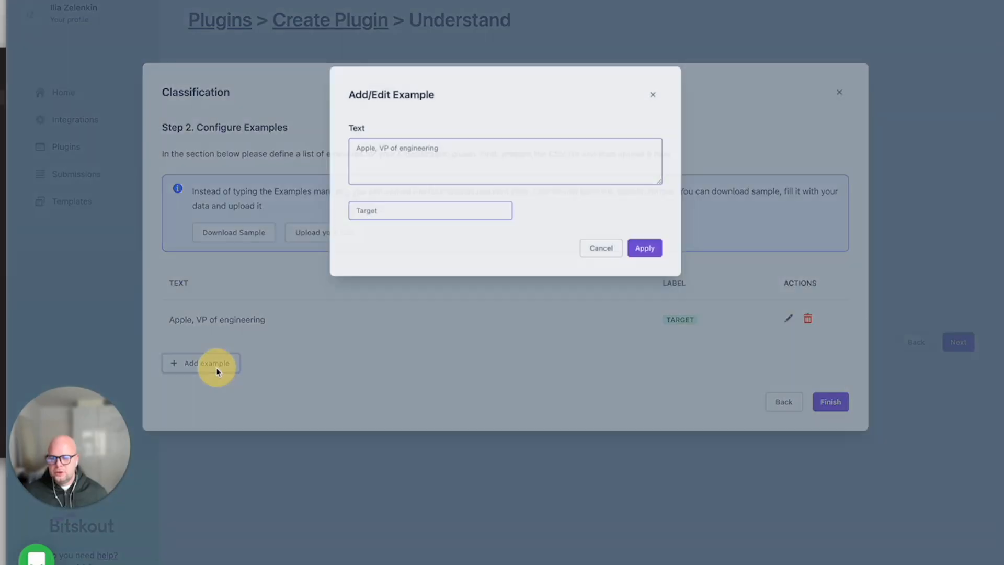
{"action": "left_click_drag", "start_coordinate": [450, 148], "coordinate": [352, 148]}
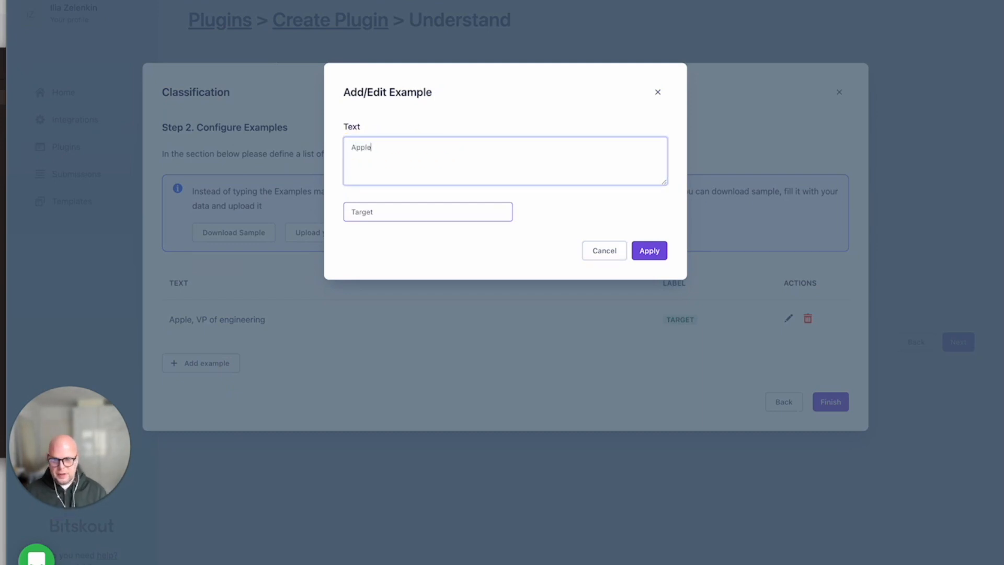
{"action": "type", "text": "ement Specialist"}
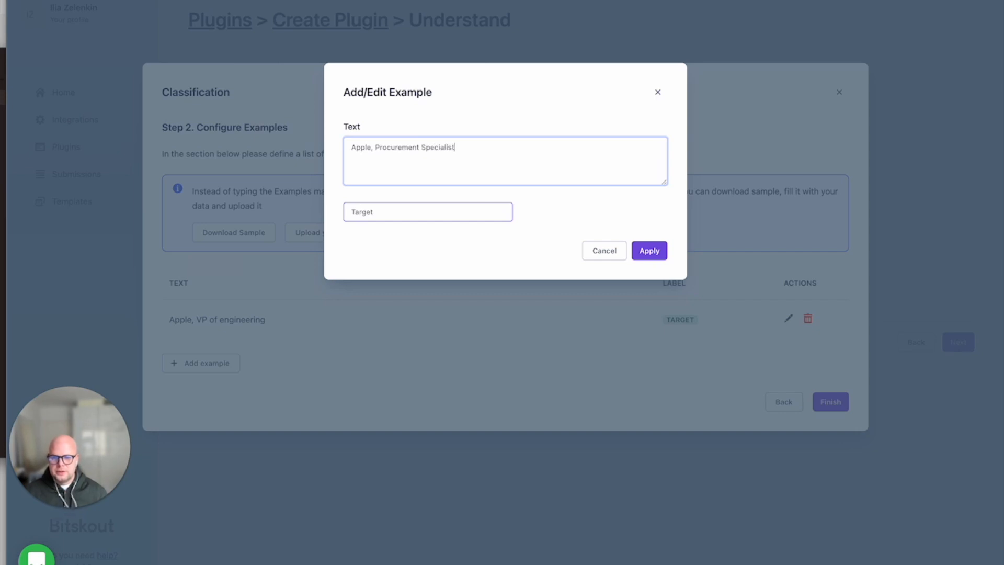
{"action": "left_click", "coordinate": [401, 214]}
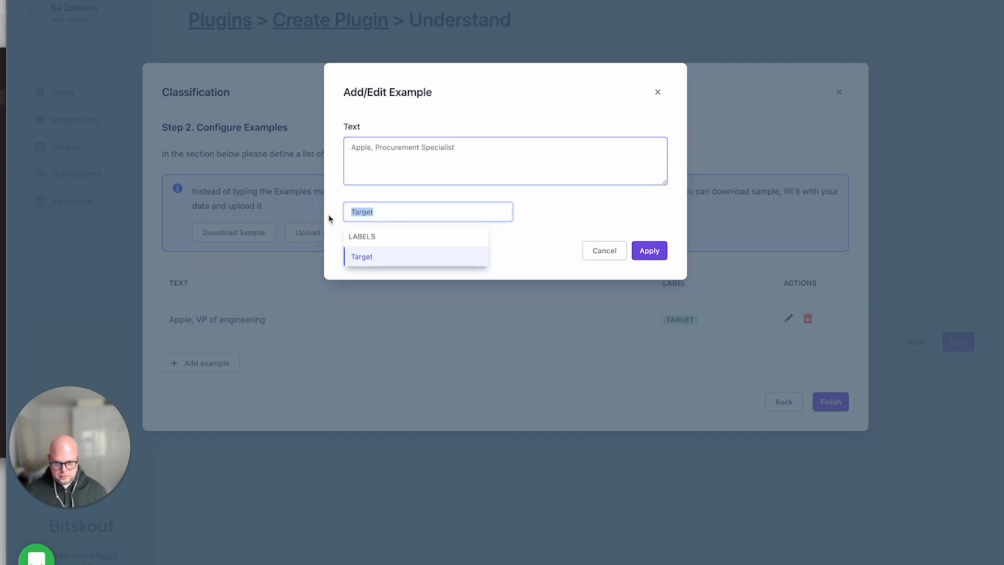
{"action": "type", "text": "No t"}
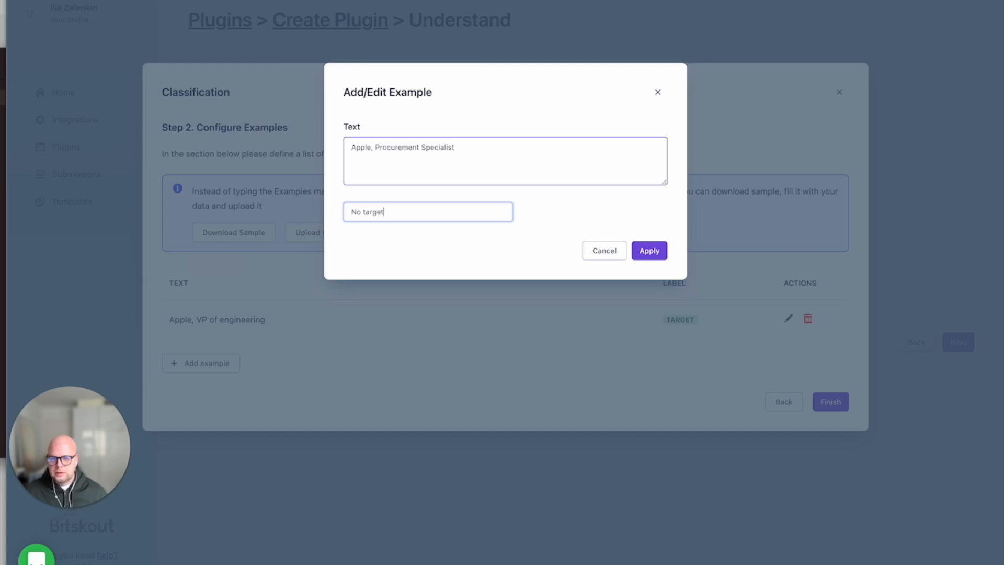
{"action": "left_click", "coordinate": [650, 251]}
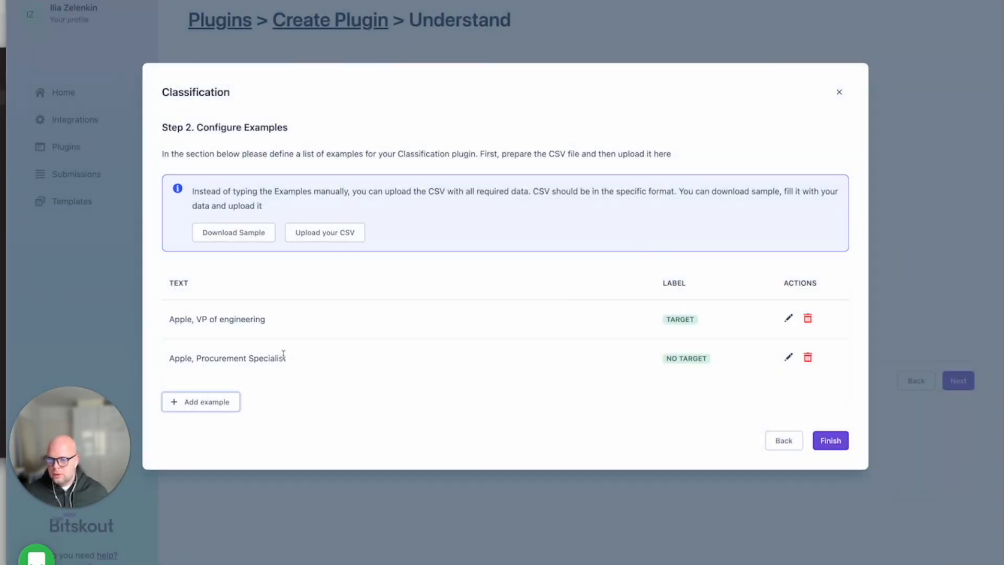
Add a classification example with the text 'Microsoft, Head of IT' and the label Target.
{"action": "left_click", "coordinate": [202, 401]}
{"action": "left_click", "coordinate": [389, 162]}
{"action": "left_click_drag", "start_coordinate": [455, 148], "coordinate": [353, 149]}
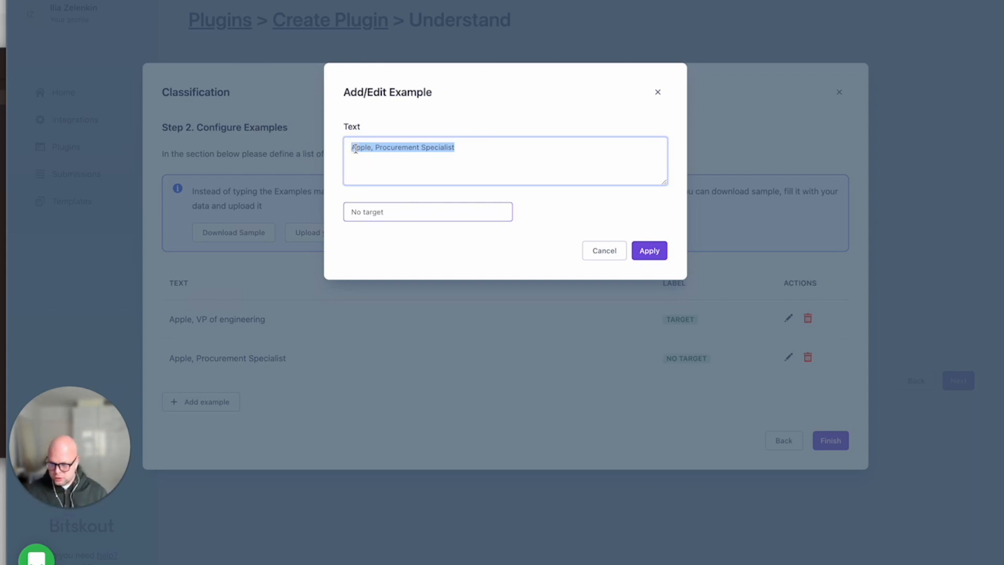
{"action": "type", "text": "Micro"}
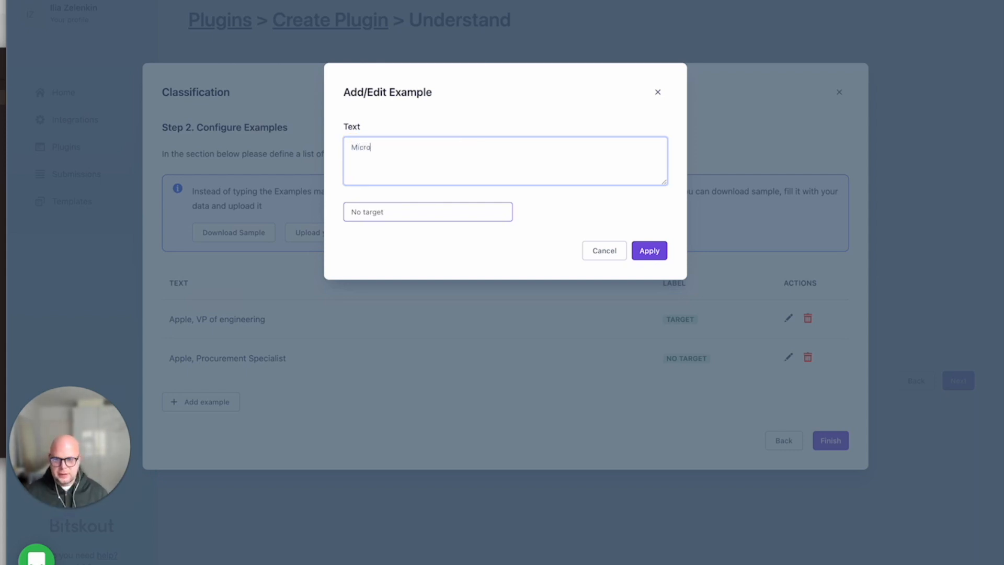
{"action": "type", "text": "soft, Head of IT"}
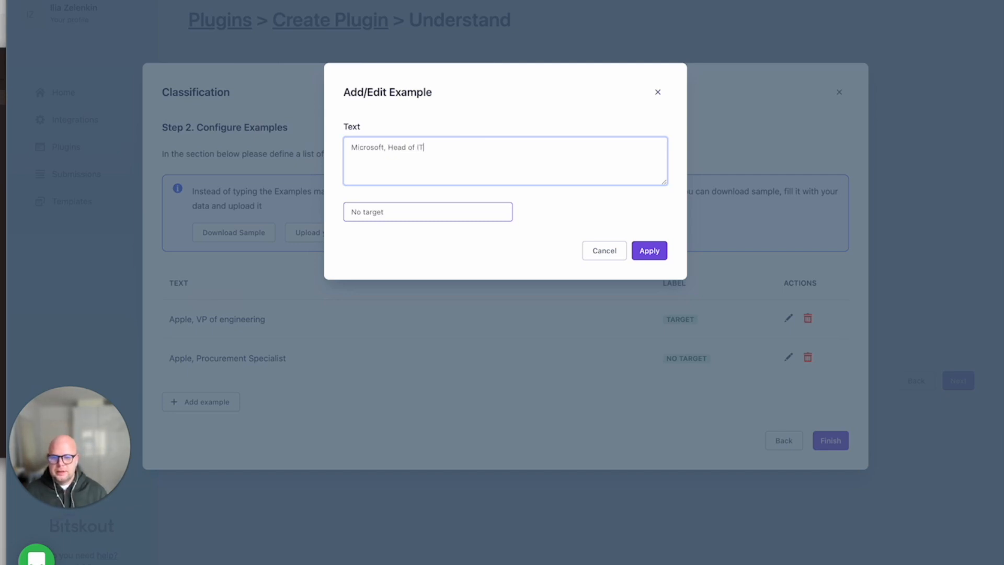
{"action": "left_click", "coordinate": [369, 209]}
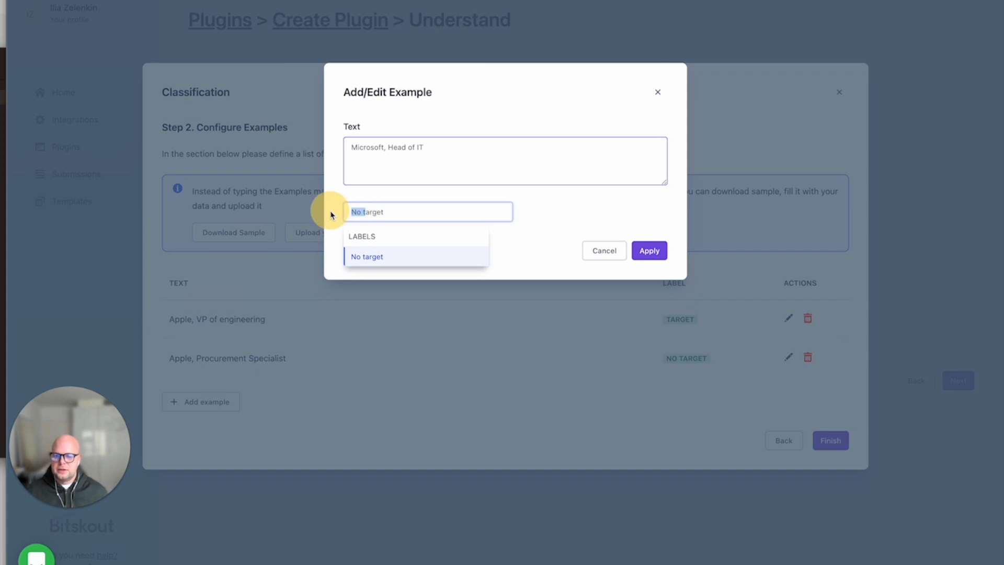
{"action": "left_click", "coordinate": [447, 255]}
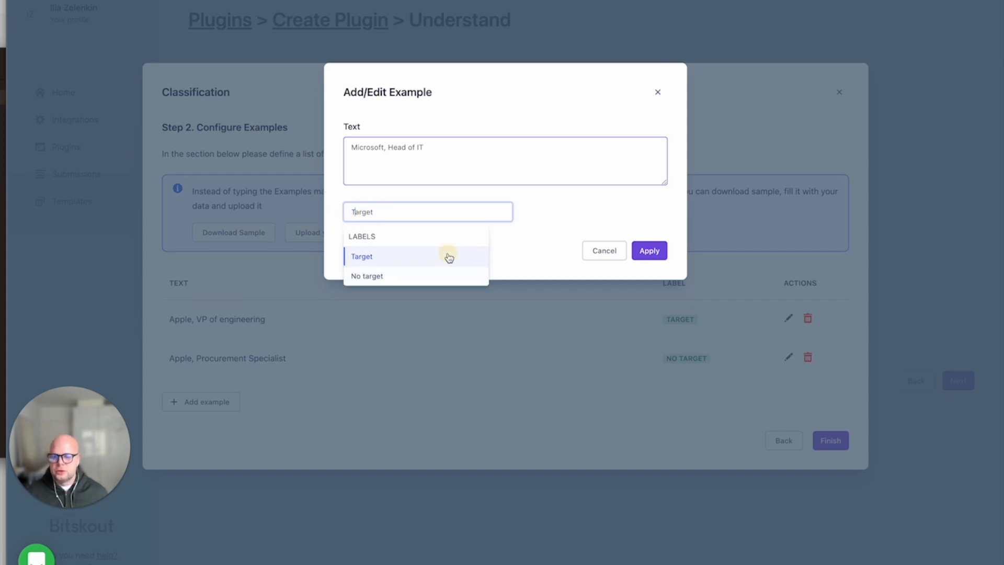
{"action": "left_click", "coordinate": [651, 252]}
Finish the examples, pick Make (Integromat) as the output tool, and advance to the summary.
{"action": "scroll", "coordinate": [258, 381], "scroll_direction": "down", "scroll_amount": 1}
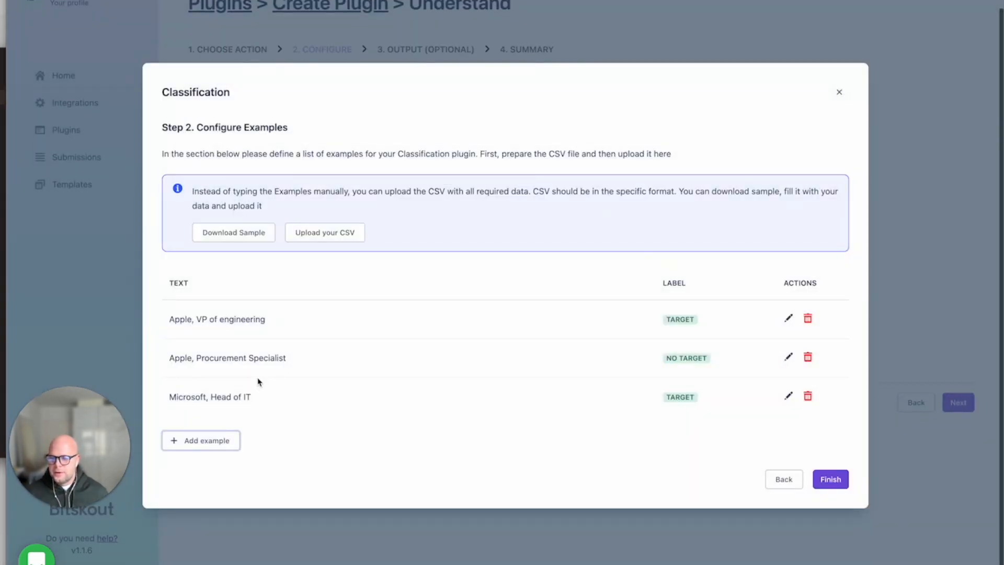
{"action": "left_click", "coordinate": [831, 480]}
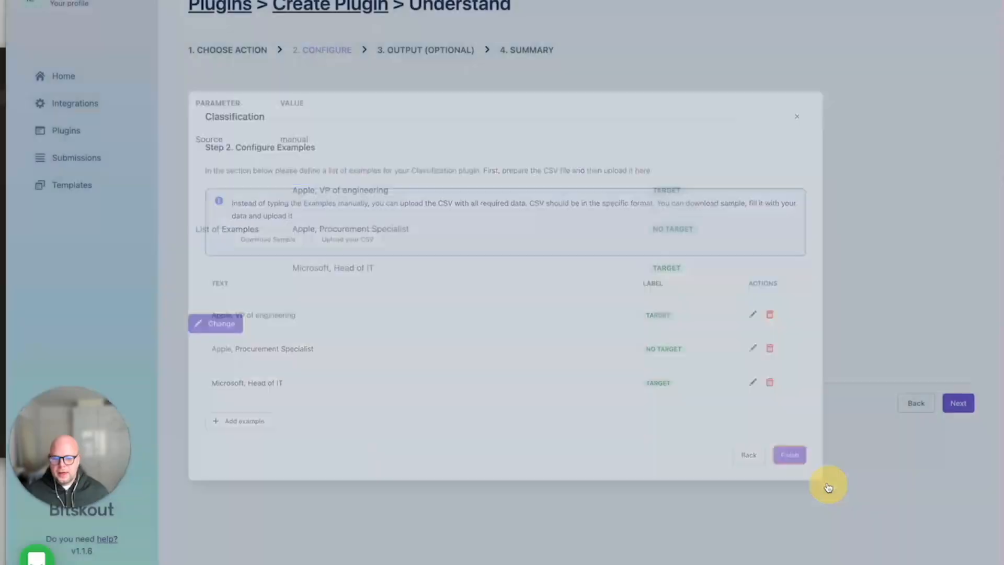
{"action": "left_click", "coordinate": [966, 401]}
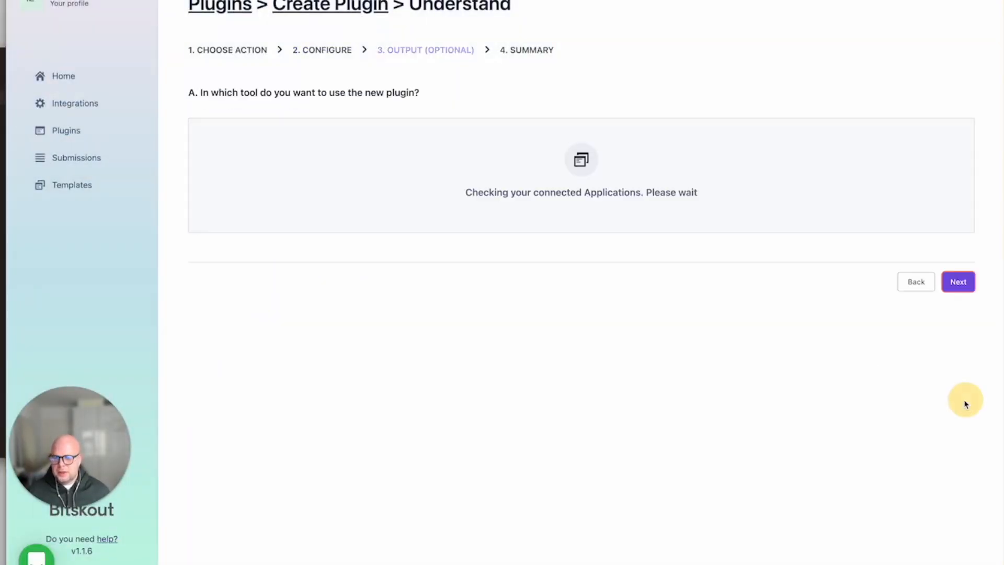
{"action": "left_click", "coordinate": [785, 228]}
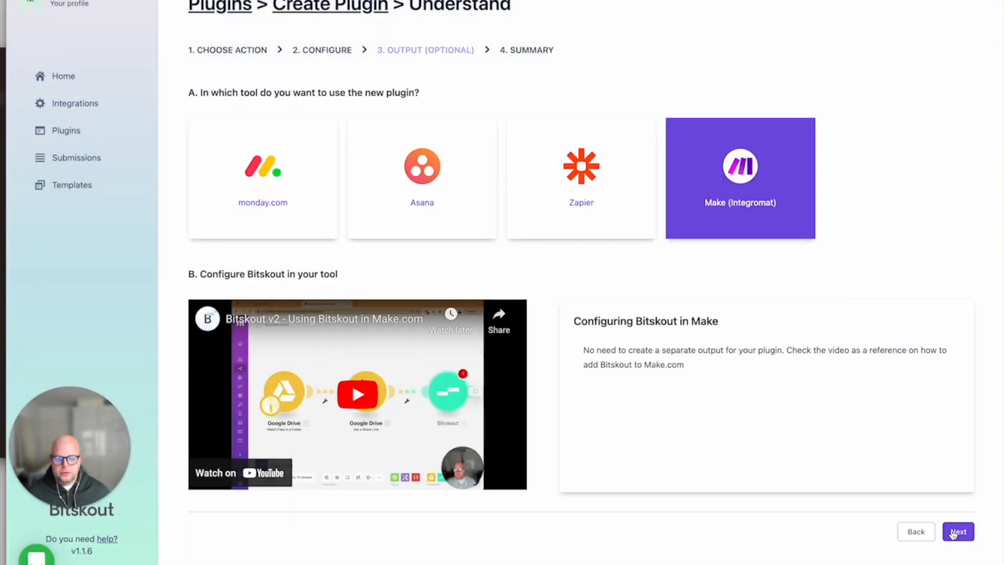
{"action": "left_click", "coordinate": [956, 531]}
Name the plugin 'Test categorization' and create it.
{"action": "left_click", "coordinate": [236, 158]}
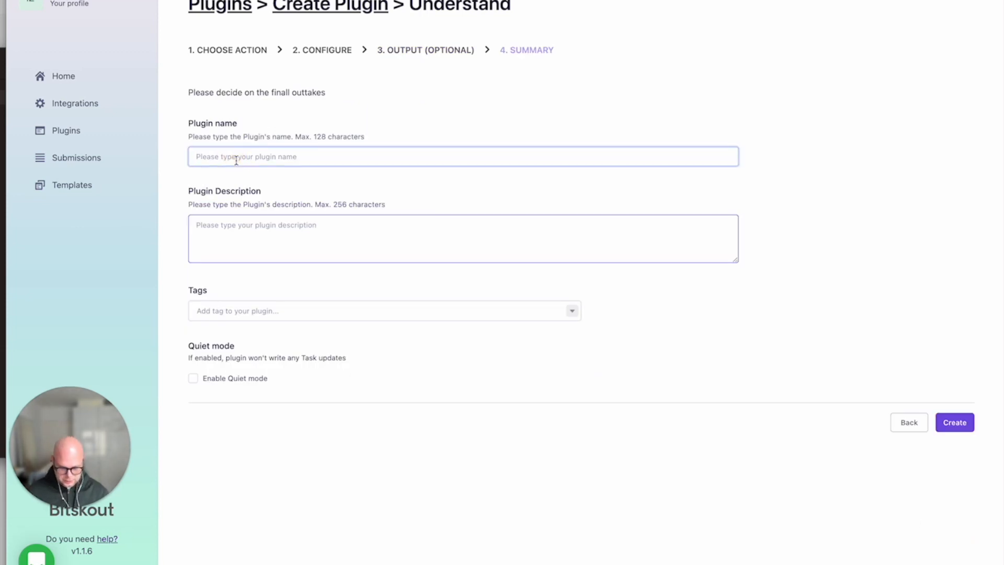
{"action": "type", "text": "Test categorization"}
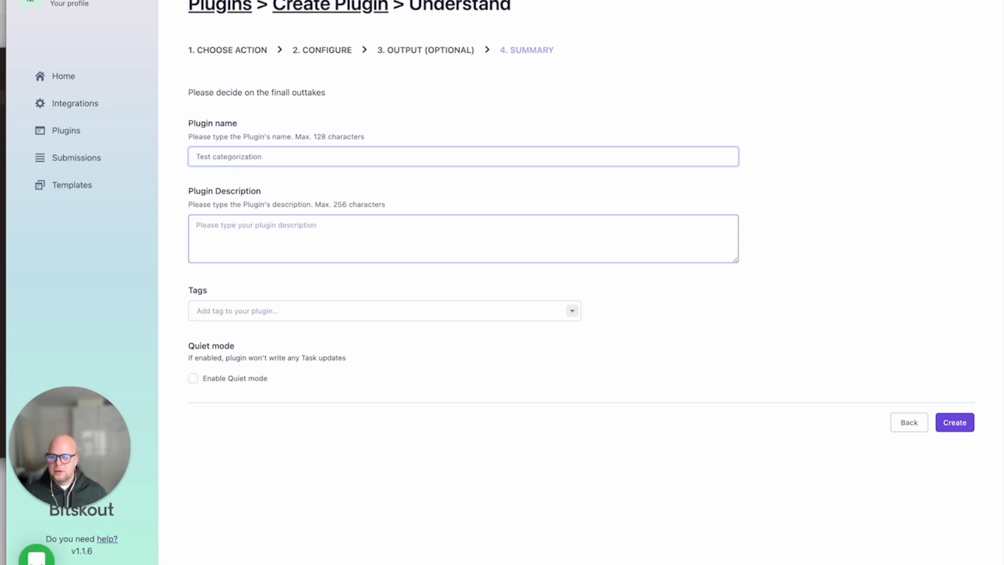
{"action": "left_click", "coordinate": [955, 422]}
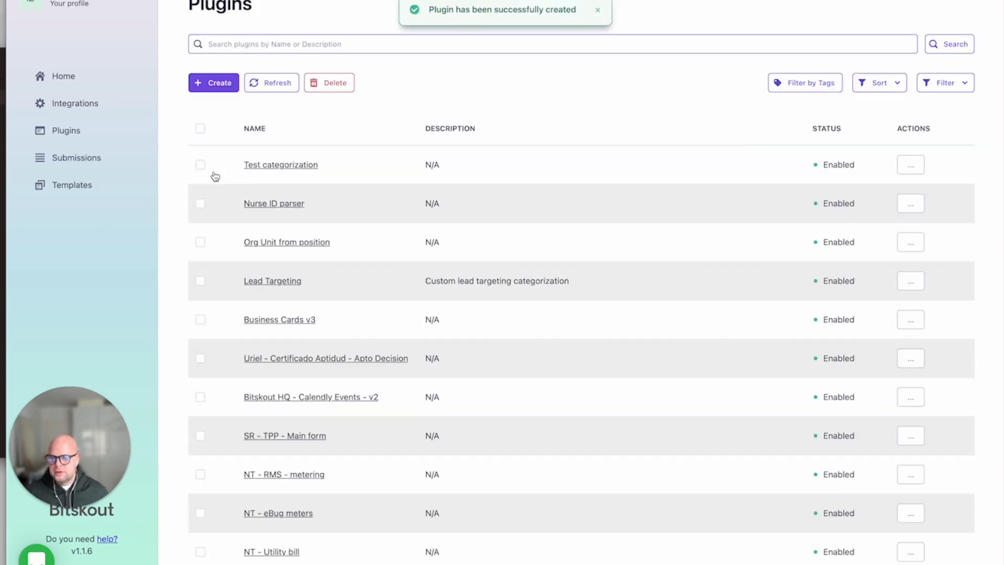
Open the Test categorization plugin and run a test with the text 'Oracle, Supply Chain Manager'.
{"action": "left_click", "coordinate": [266, 166]}
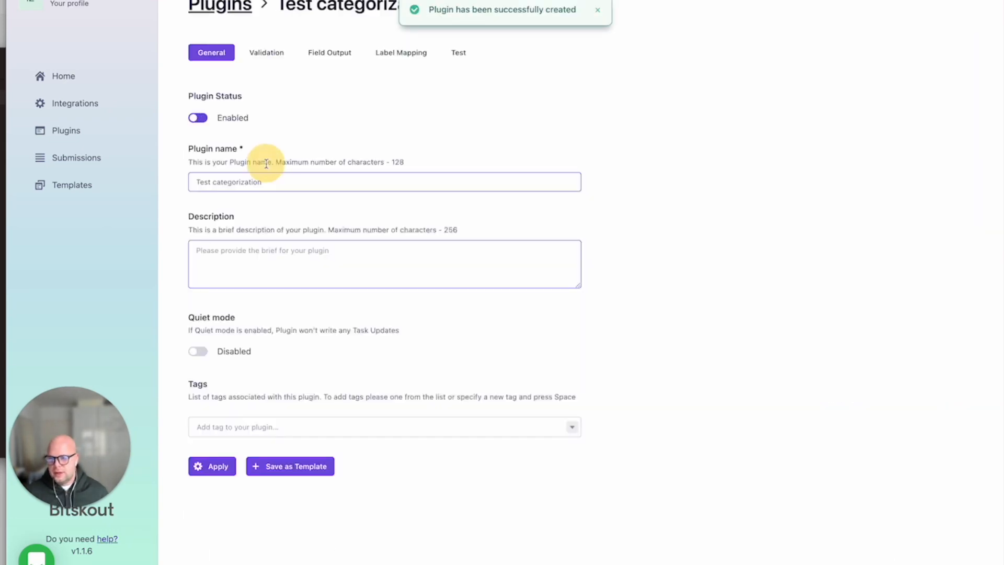
{"action": "left_click", "coordinate": [455, 53]}
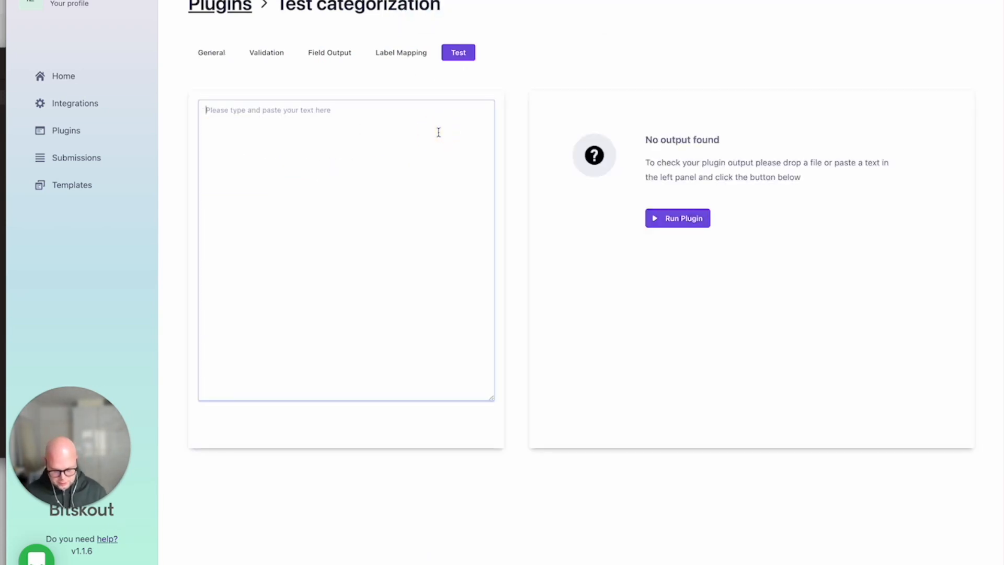
{"action": "type", "text": "Ora"}
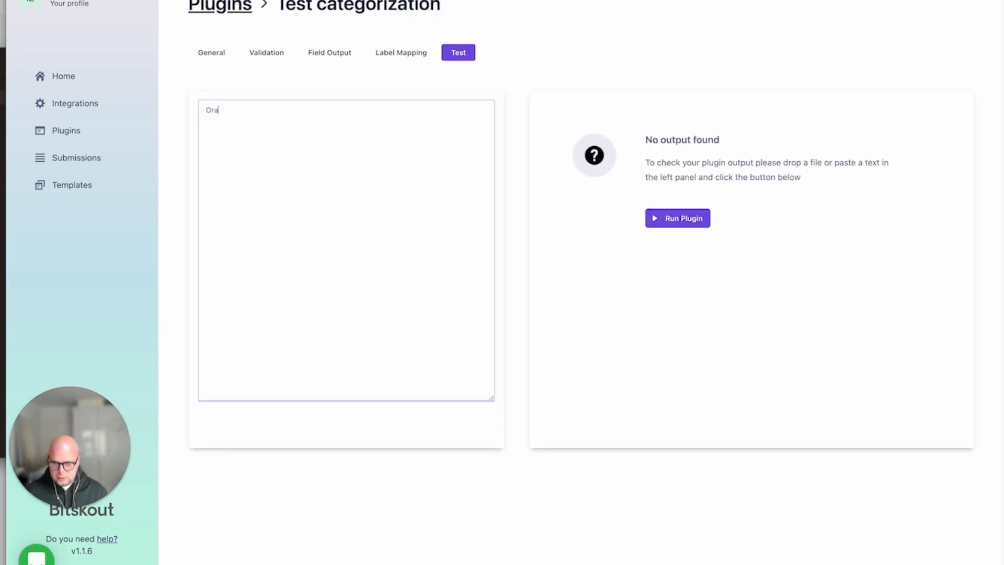
{"action": "type", "text": "cle, Supply Chain Managber"}
{"action": "key", "text": "BackSpace"}
{"action": "key", "text": "BackSpace"}
{"action": "key", "text": "BackSpace"}
{"action": "type", "text": "er"}
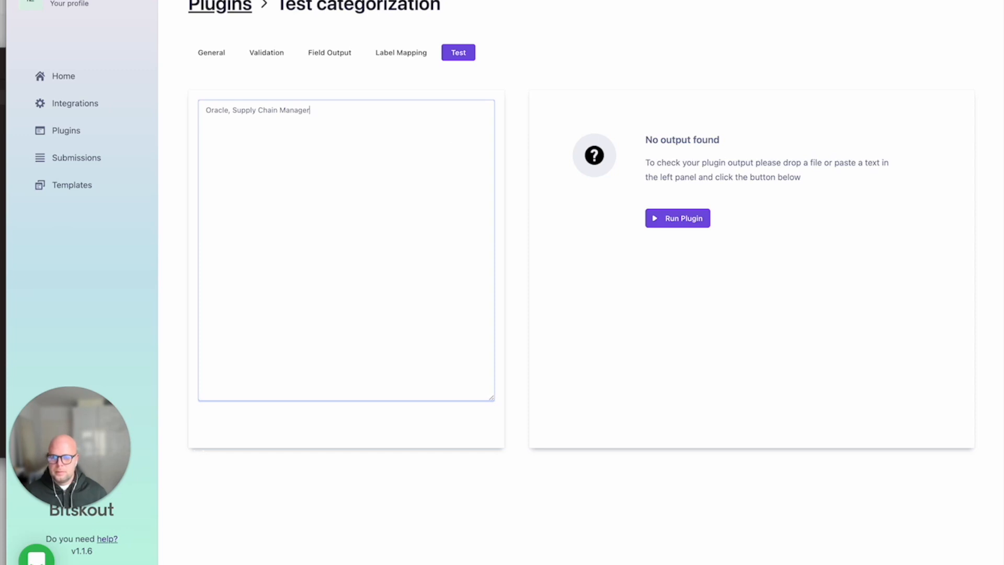
{"action": "left_click", "coordinate": [685, 221]}
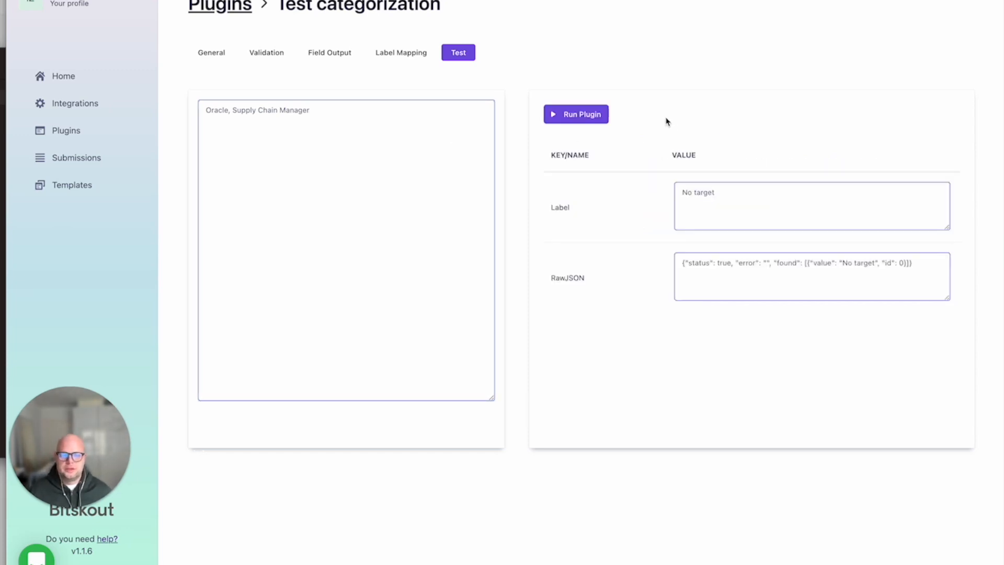
{"action": "left_click_drag", "start_coordinate": [726, 192], "coordinate": [652, 189]}
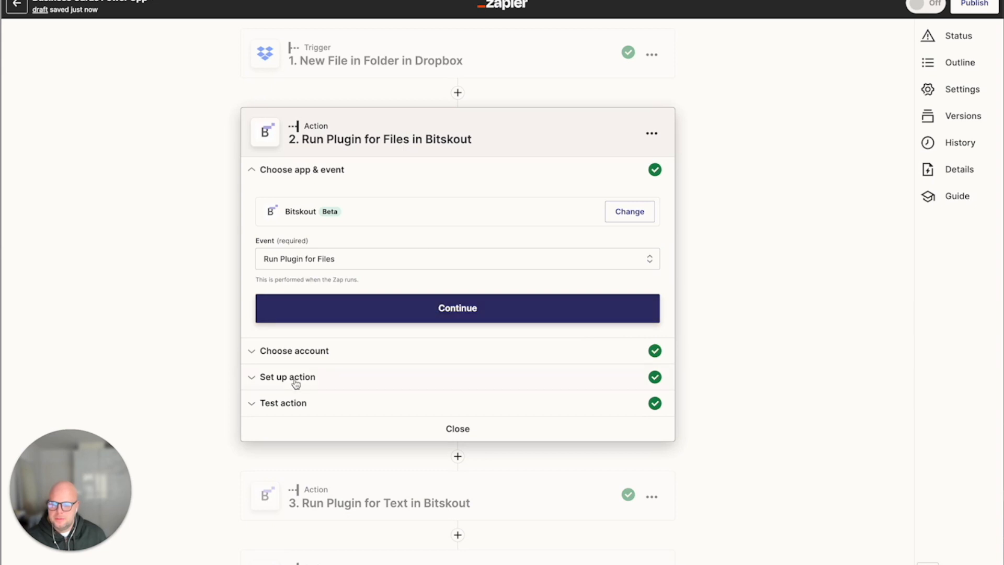
Review the Zap's Bitskout file action output and the ClickUp and OpenAI action steps.
{"action": "left_click", "coordinate": [287, 401]}
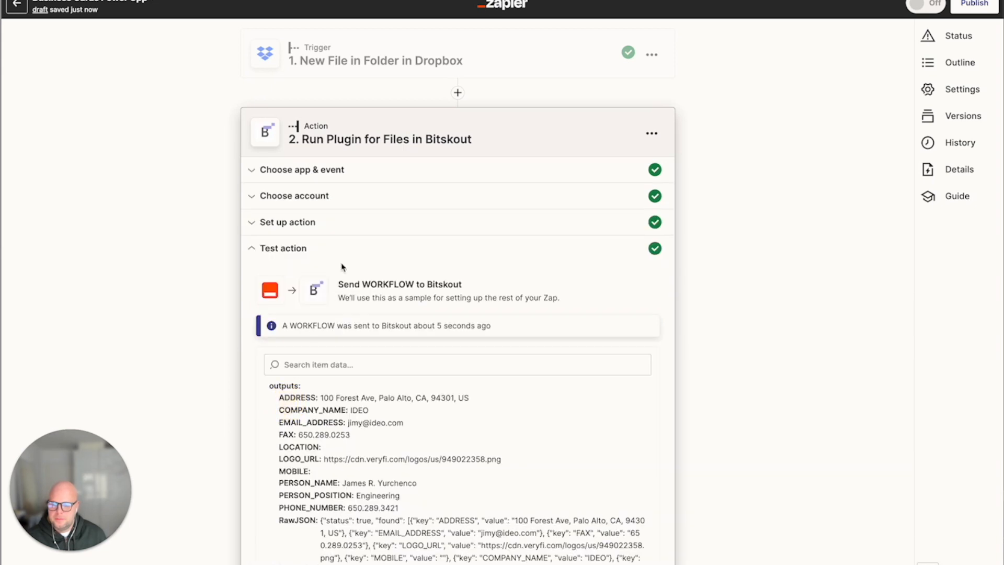
{"action": "scroll", "coordinate": [257, 252], "scroll_direction": "down", "scroll_amount": 3}
{"action": "left_click_drag", "start_coordinate": [269, 262], "coordinate": [555, 428]}
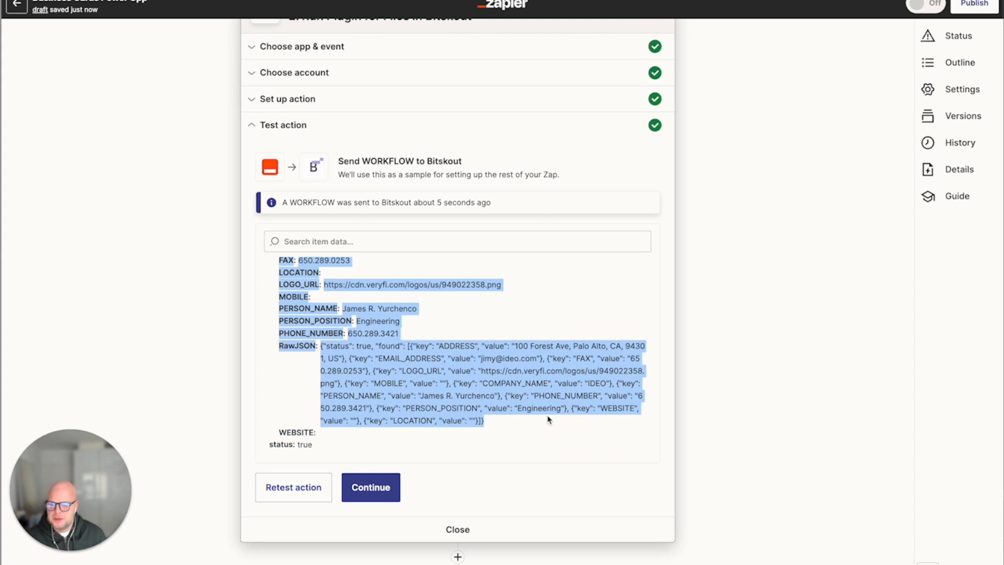
{"action": "scroll", "coordinate": [387, 460], "scroll_direction": "down", "scroll_amount": 4}
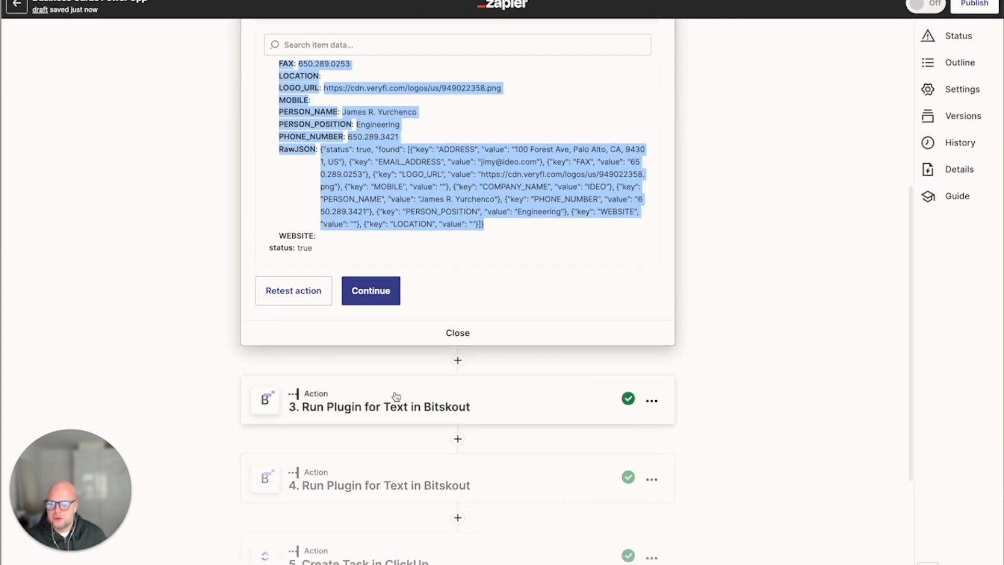
{"action": "scroll", "coordinate": [396, 396], "scroll_direction": "down", "scroll_amount": 2}
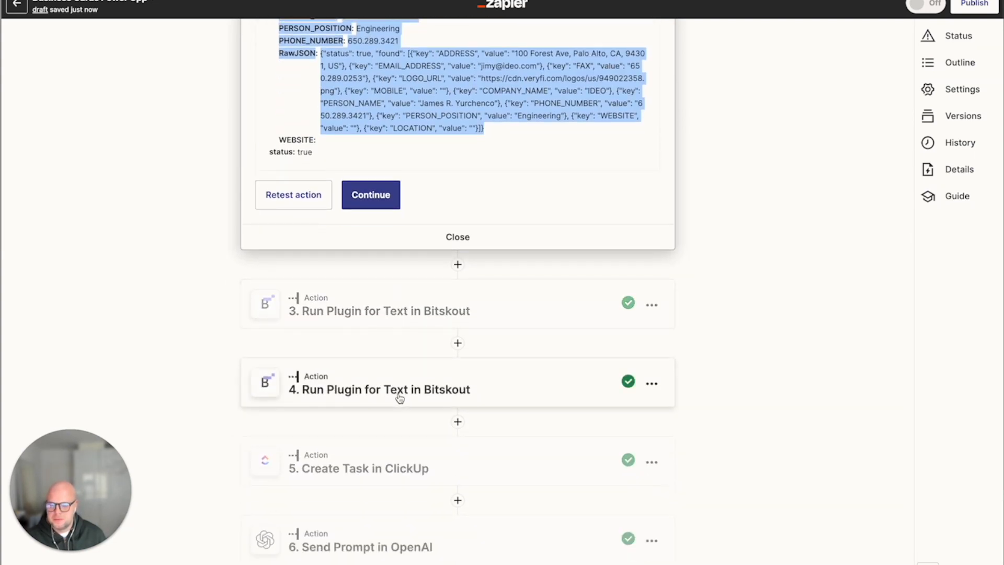
{"action": "left_click", "coordinate": [560, 453]}
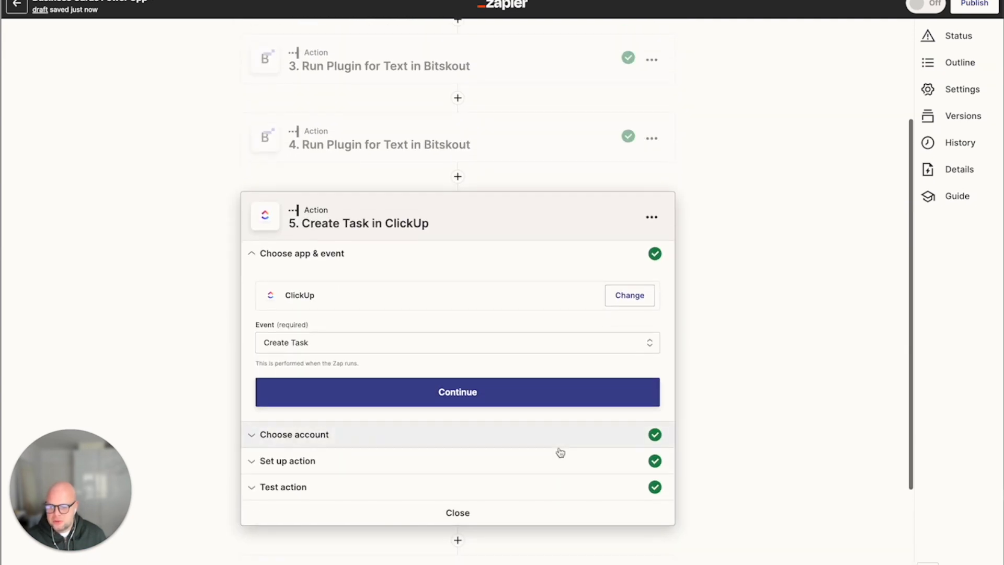
{"action": "scroll", "coordinate": [559, 450], "scroll_direction": "down", "scroll_amount": 2}
{"action": "scroll", "coordinate": [452, 406], "scroll_direction": "down", "scroll_amount": 1}
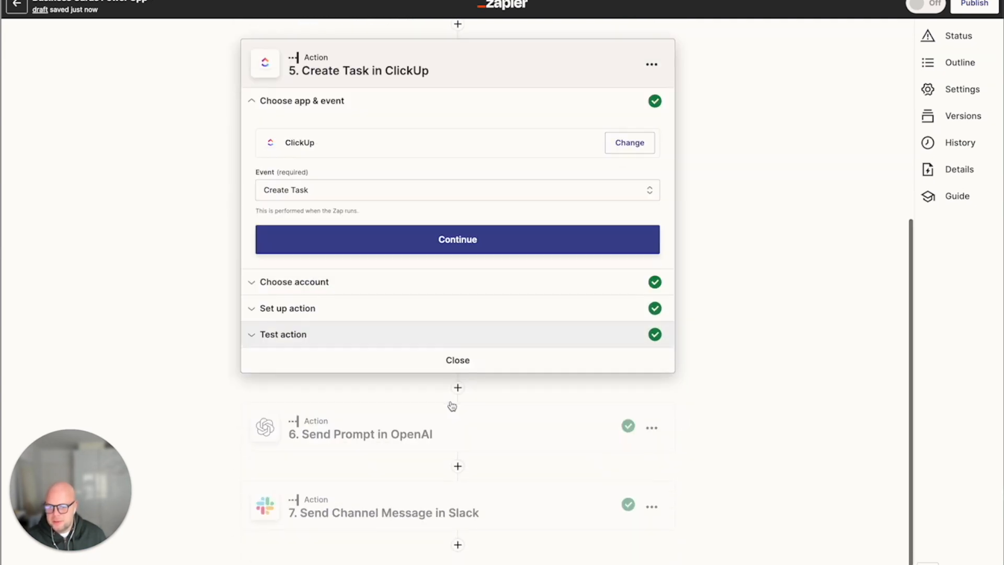
{"action": "left_click", "coordinate": [471, 444]}
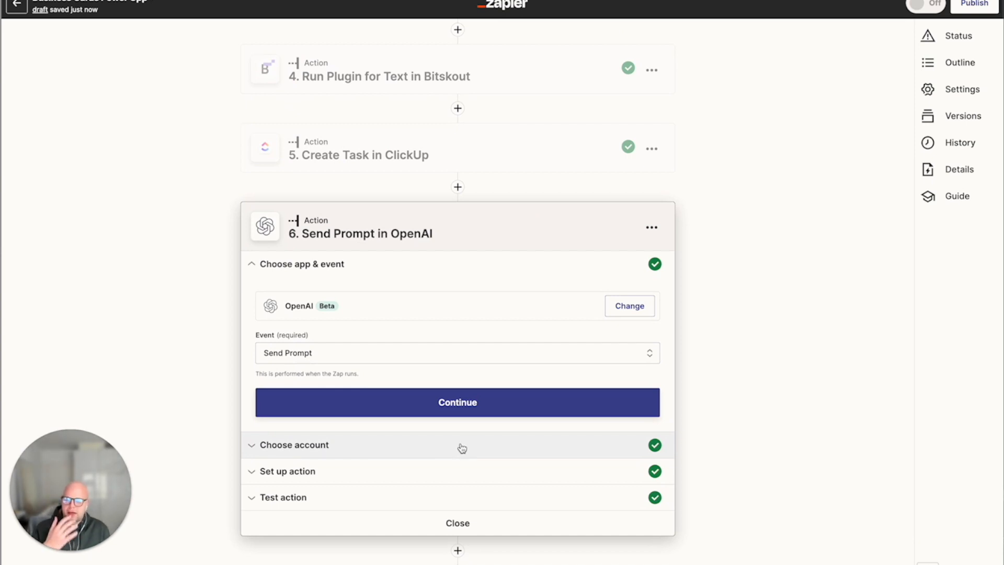
In the OpenAI action setup, change the prompt to ask for the top 3 security challenges.
{"action": "left_click", "coordinate": [323, 475]}
{"action": "scroll", "coordinate": [330, 473], "scroll_direction": "down", "scroll_amount": 2}
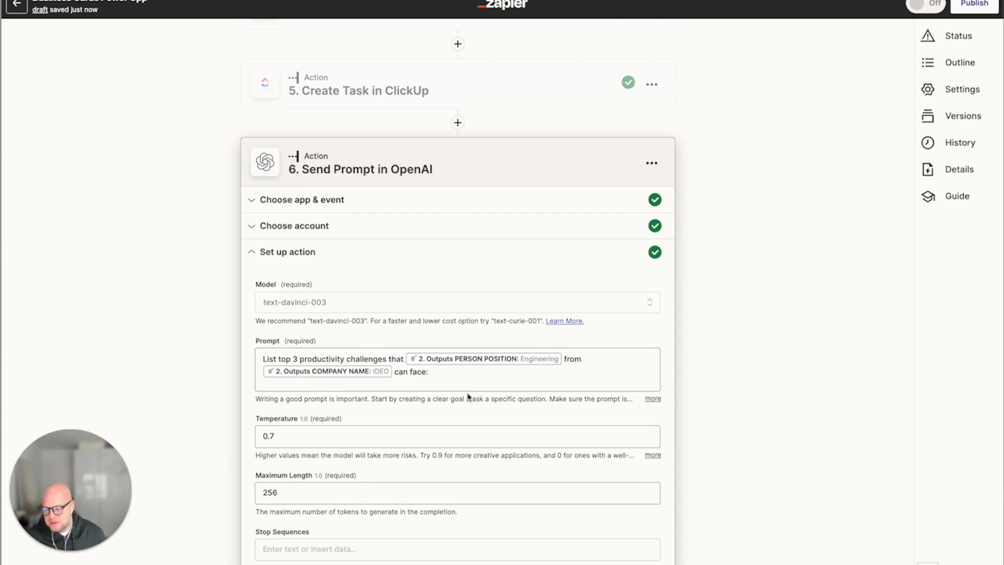
{"action": "scroll", "coordinate": [469, 397], "scroll_direction": "down", "scroll_amount": 2}
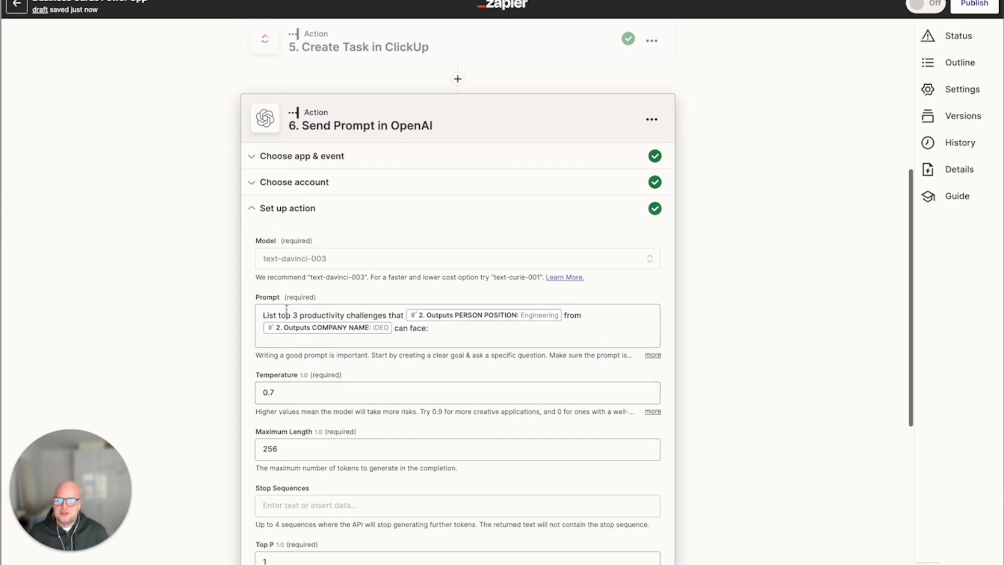
{"action": "mouse_move", "coordinate": [262, 314]}
{"action": "left_mouse_down"}
{"action": "mouse_move", "coordinate": [330, 315]}
{"action": "mouse_move", "coordinate": [281, 314]}
{"action": "left_mouse_up"}
{"action": "left_click", "coordinate": [355, 314]}
{"action": "type", "text": "security"}
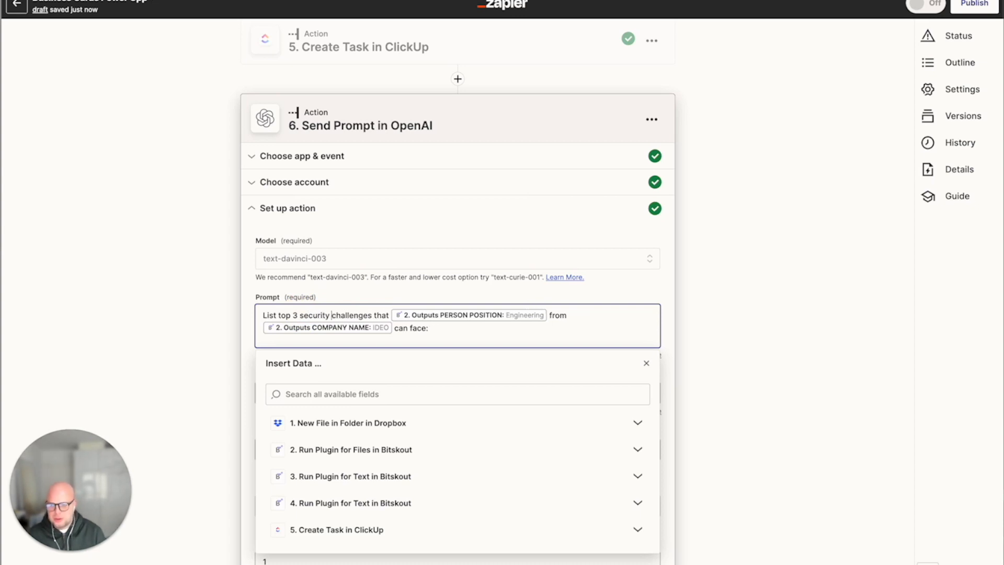
{"action": "left_click", "coordinate": [648, 281]}
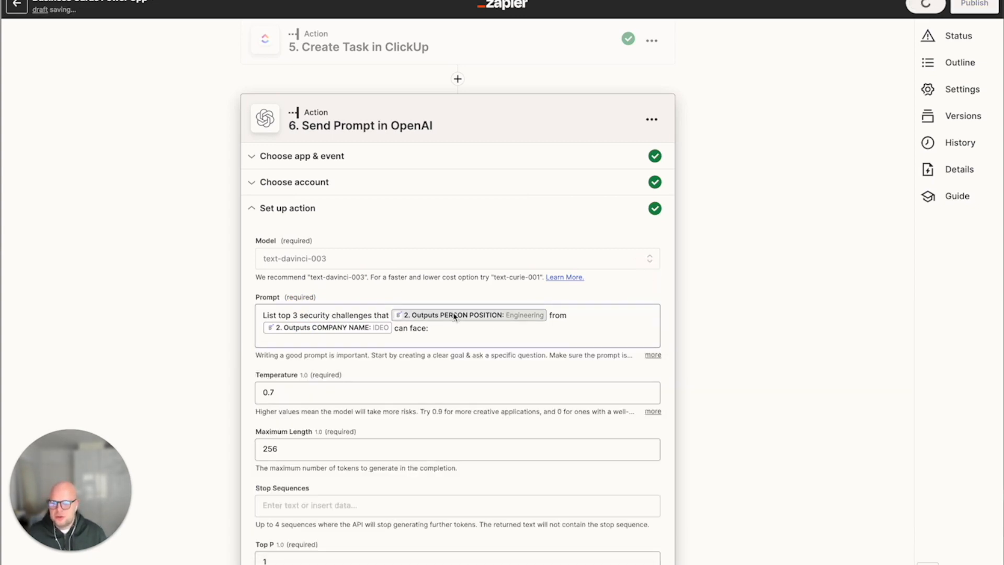
Test the OpenAI Send Prompt action with the updated security-challenges prompt and review its output.
{"action": "scroll", "coordinate": [502, 353], "scroll_direction": "down", "scroll_amount": 6}
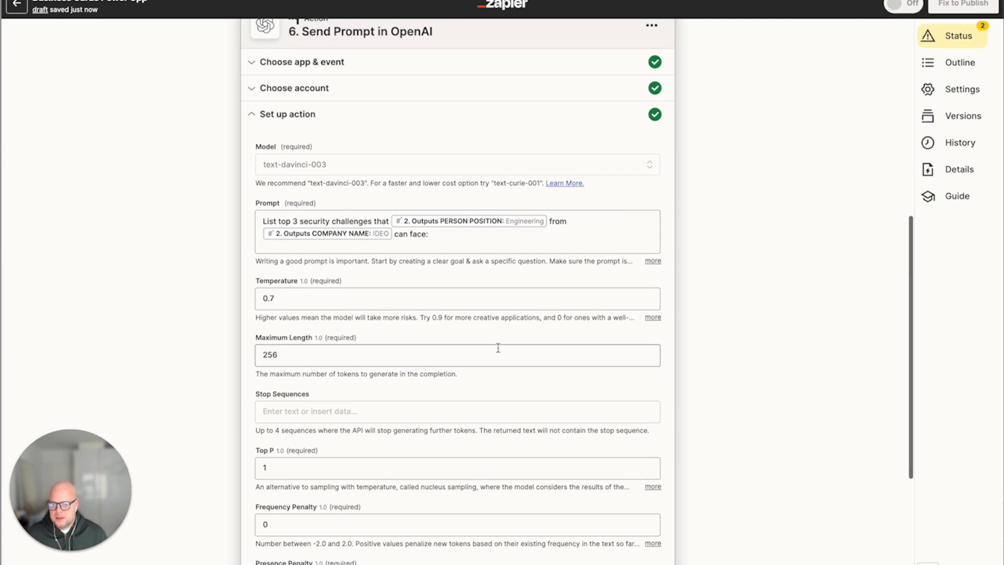
{"action": "left_click", "coordinate": [383, 431]}
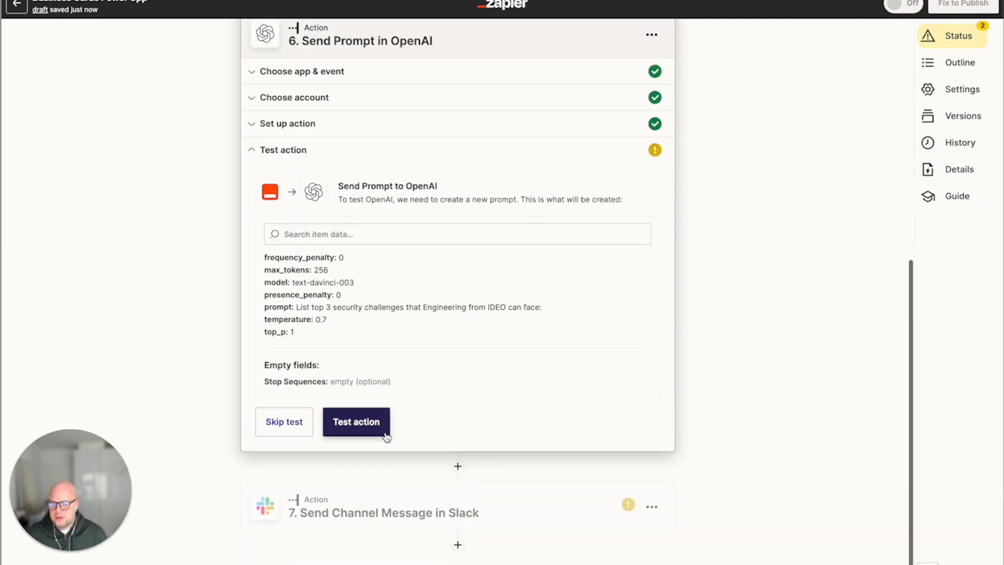
{"action": "left_click", "coordinate": [352, 425]}
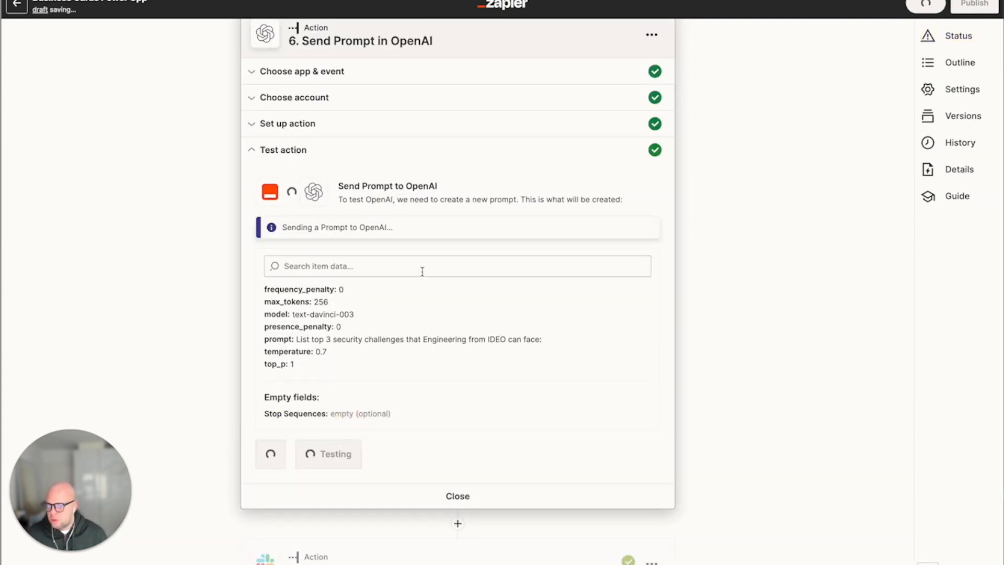
{"action": "scroll", "coordinate": [430, 295], "scroll_direction": "up", "scroll_amount": 1}
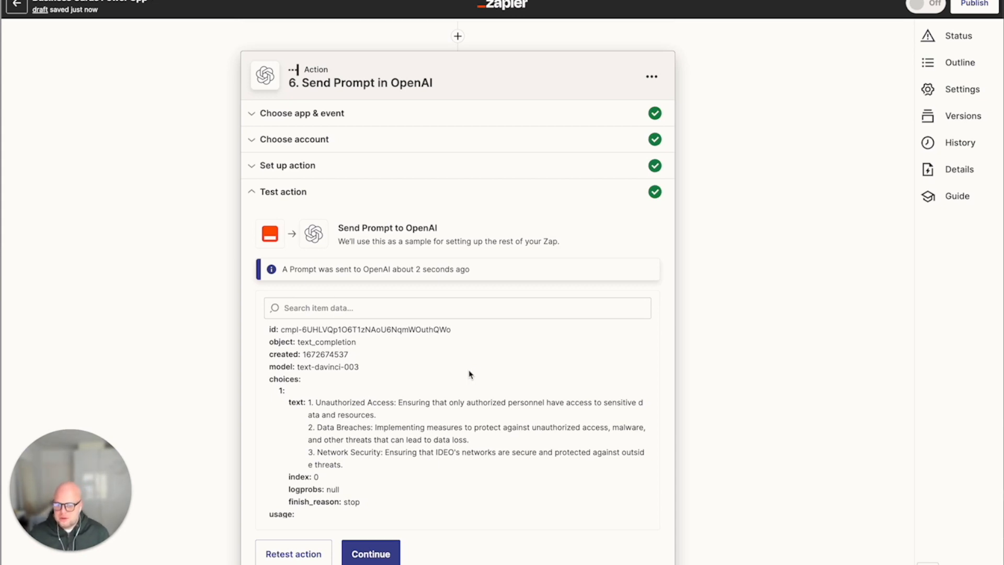
{"action": "scroll", "coordinate": [469, 374], "scroll_direction": "down", "scroll_amount": 1}
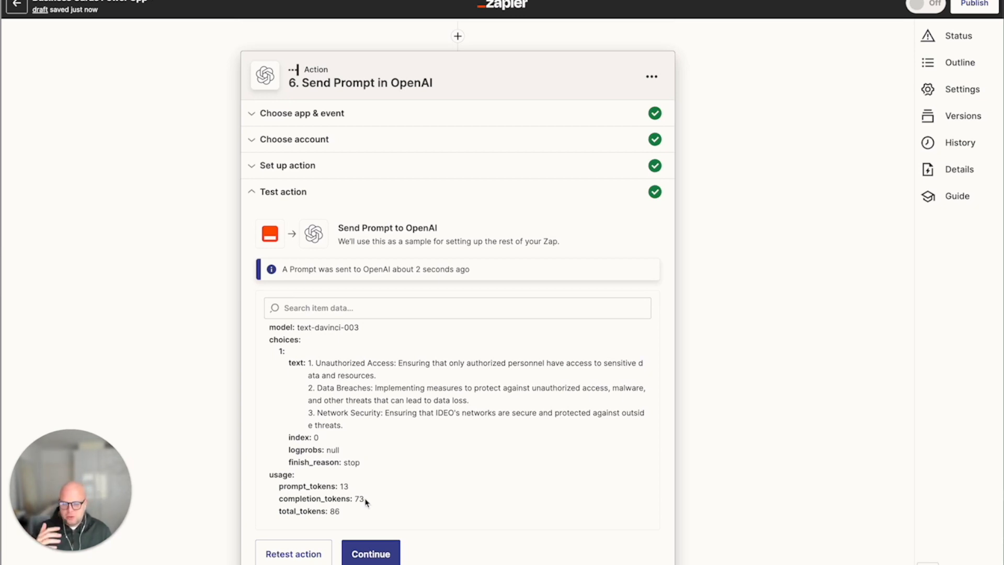
Continue to the Slack Send Channel Message step and retest the action to post the new recommended topics.
{"action": "left_click", "coordinate": [379, 557]}
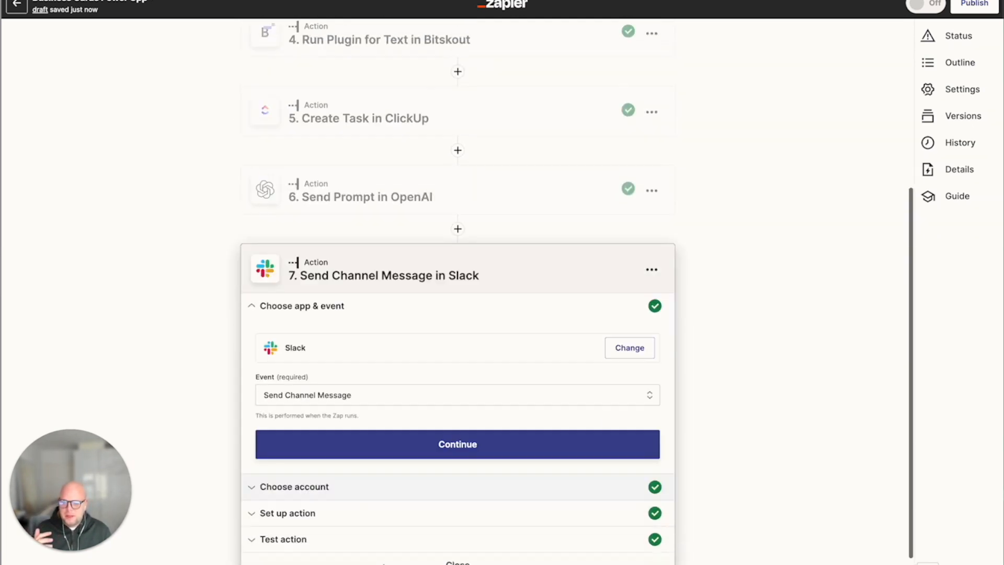
{"action": "left_click", "coordinate": [308, 493]}
{"action": "scroll", "coordinate": [321, 496], "scroll_direction": "down", "scroll_amount": 10}
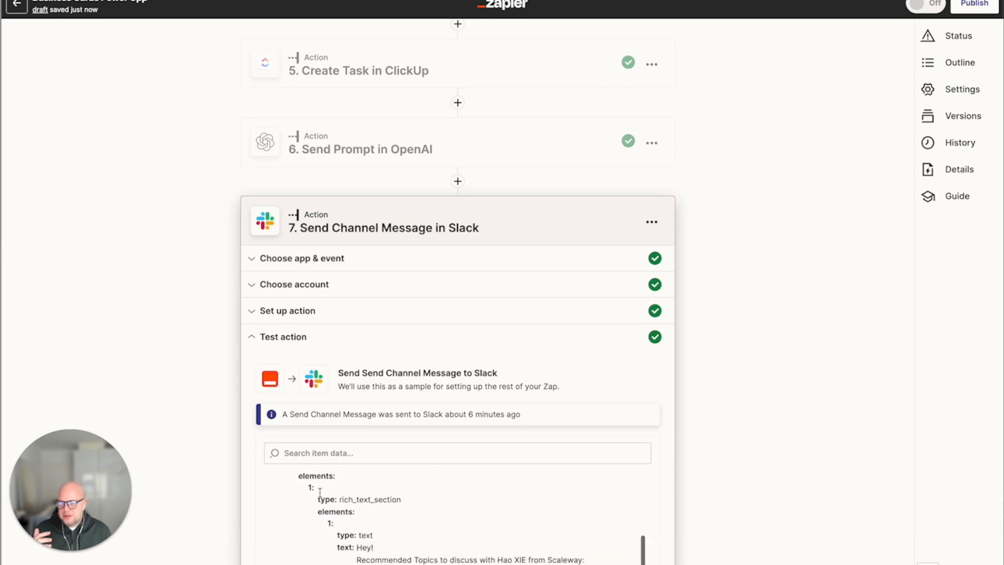
{"action": "scroll", "coordinate": [251, 479], "scroll_direction": "down", "scroll_amount": 1}
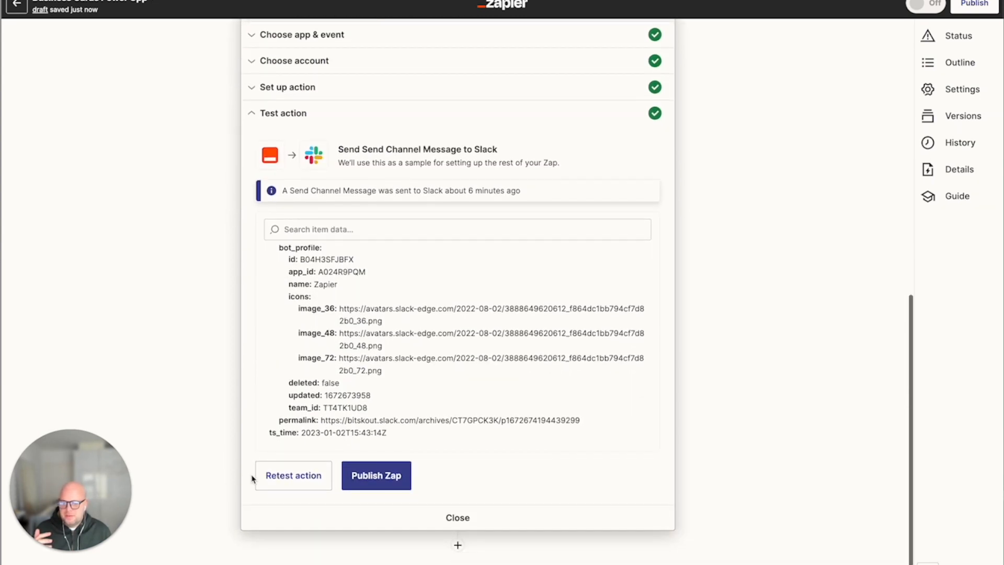
{"action": "left_click", "coordinate": [293, 477]}
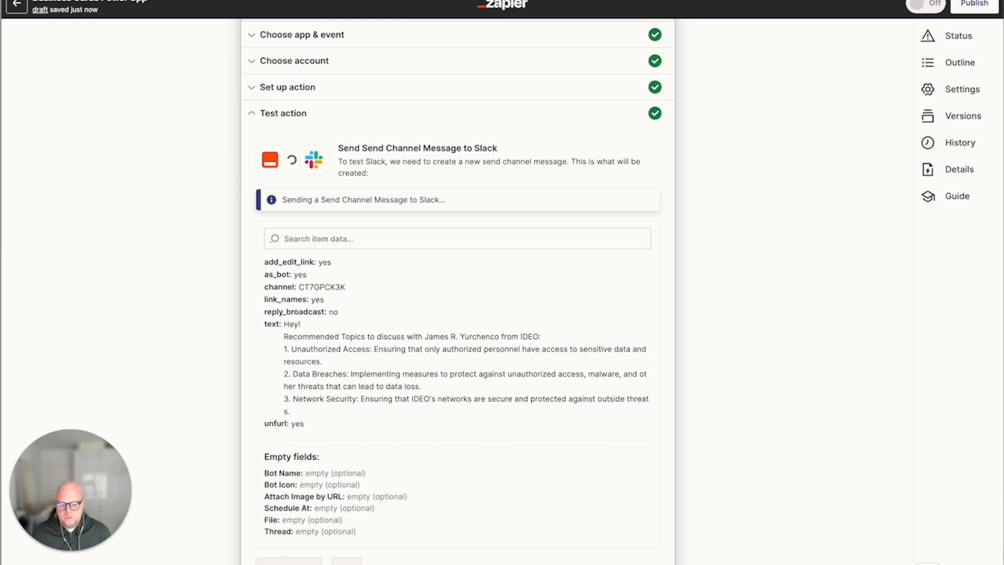
Switch to Slack and examine the newly posted recommended-topics message in the #random channel.
{"action": "key", "text": "alt+Tab"}
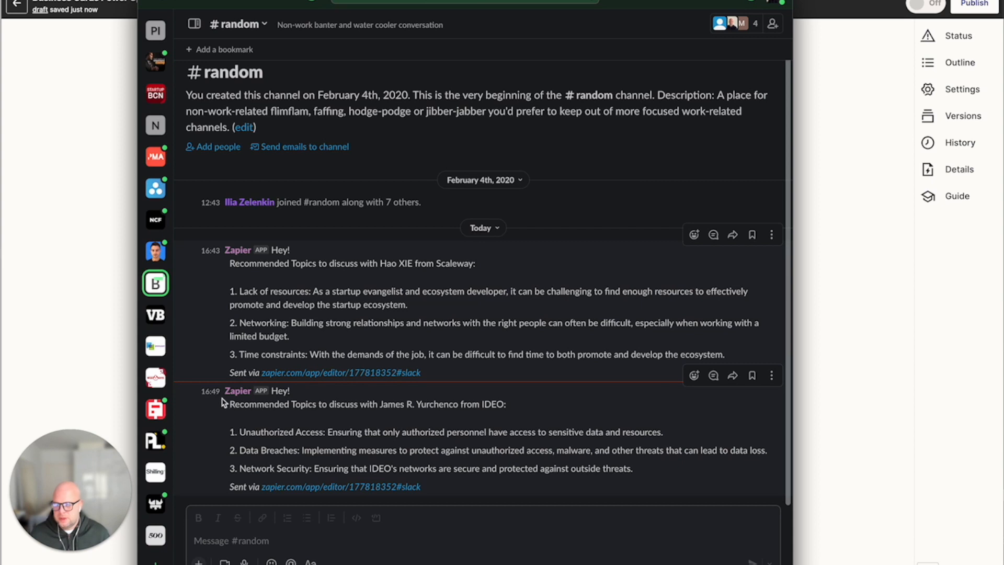
{"action": "left_click_drag", "start_coordinate": [233, 404], "coordinate": [653, 483]}
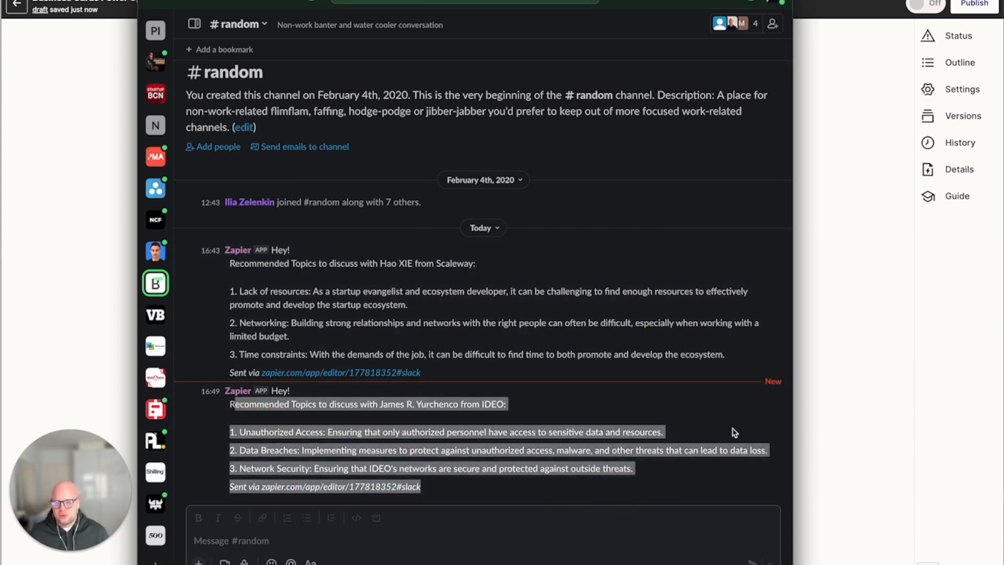
{"action": "left_click", "coordinate": [680, 437]}
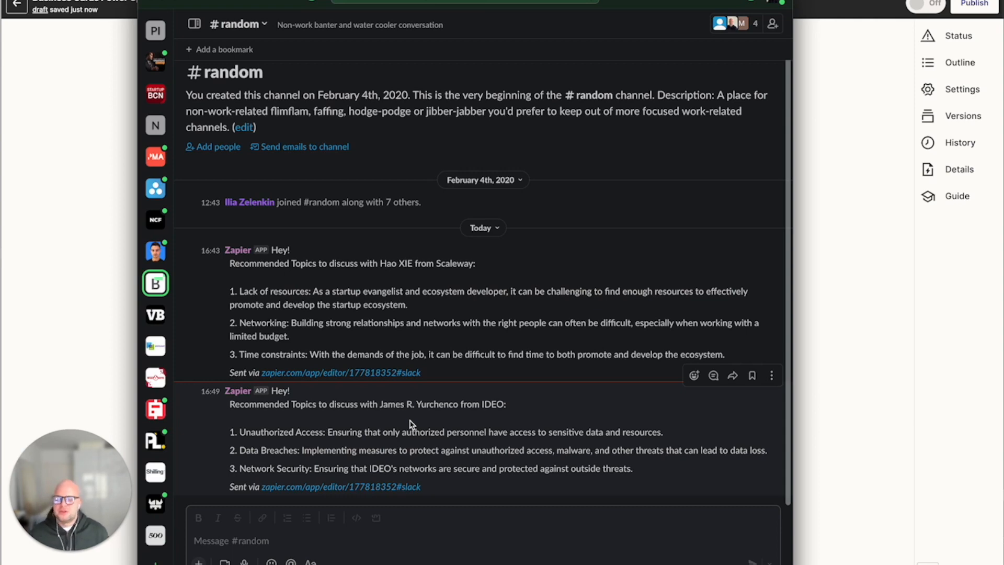
{"action": "left_click", "coordinate": [825, 224]}
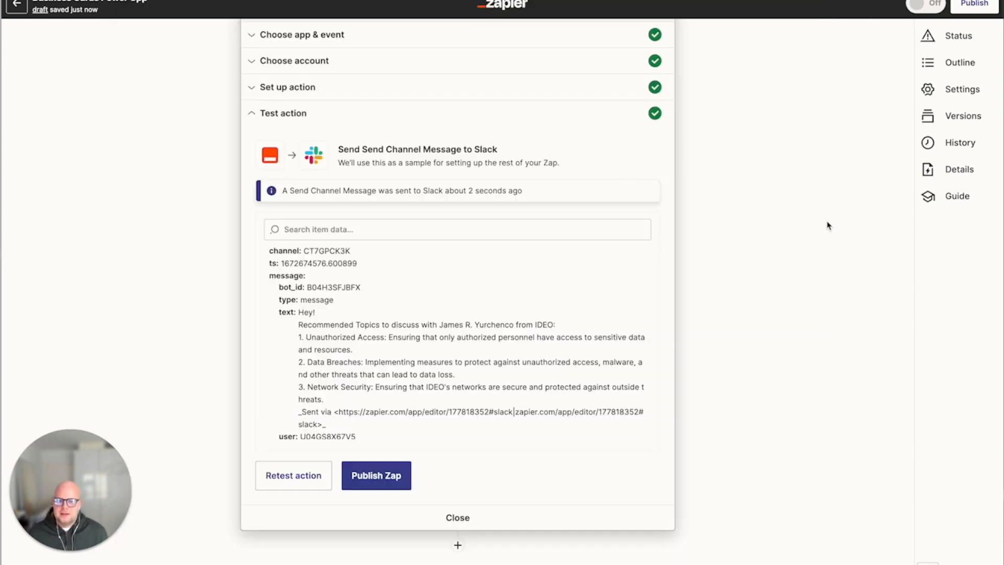
Switch to ClickUp and browse the Trade Conference Leads task list with its lead types and org units.
{"action": "scroll", "coordinate": [420, 218], "scroll_direction": "up", "scroll_amount": 5}
{"action": "scroll", "coordinate": [419, 219], "scroll_direction": "up", "scroll_amount": 3}
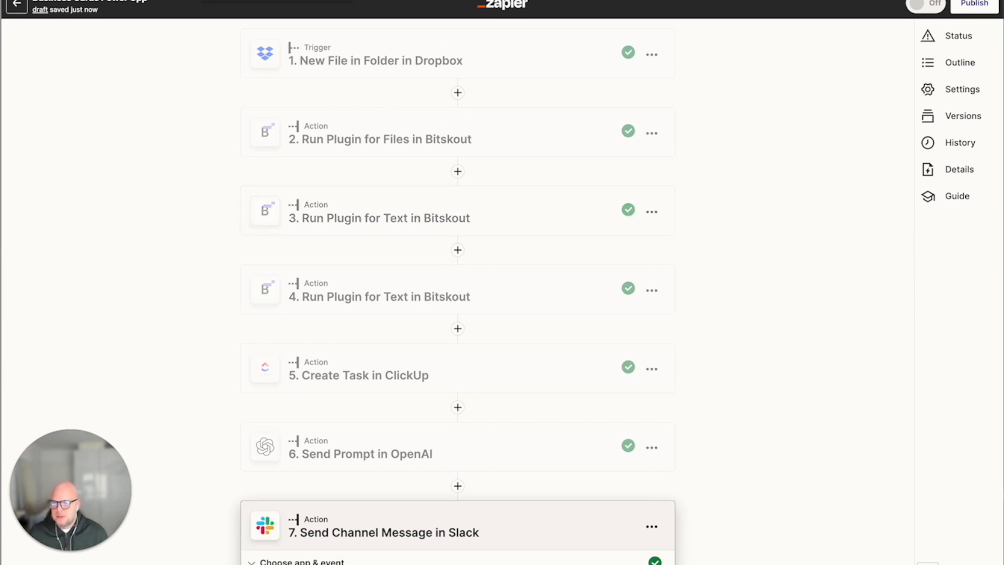
{"action": "key", "text": "ctrl+Tab"}
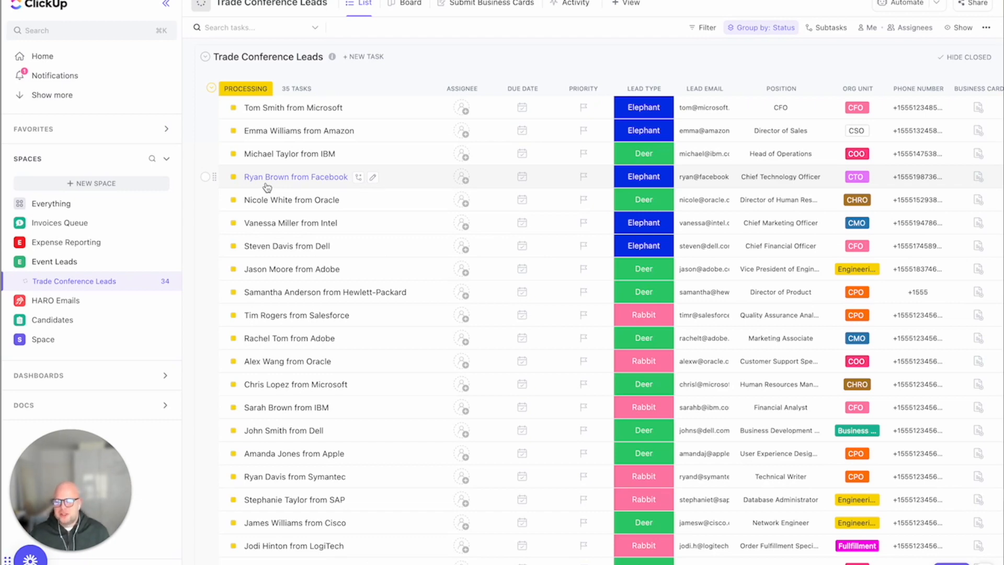
{"action": "scroll", "coordinate": [265, 192], "scroll_direction": "down", "scroll_amount": 5}
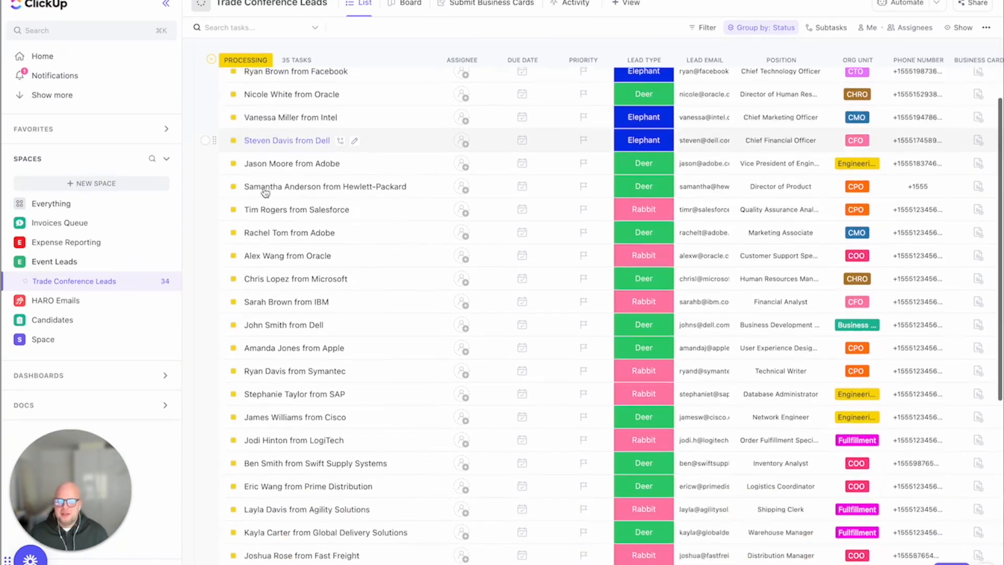
{"action": "scroll", "coordinate": [265, 192], "scroll_direction": "down", "scroll_amount": 5}
{"action": "scroll", "coordinate": [266, 193], "scroll_direction": "down", "scroll_amount": 5}
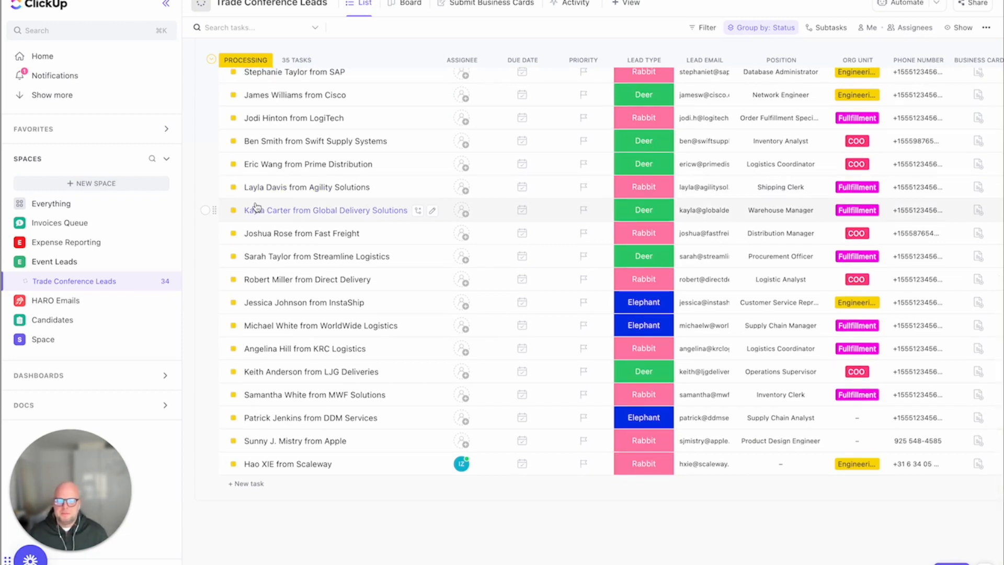
{"action": "scroll", "coordinate": [260, 207], "scroll_direction": "right", "scroll_amount": 1}
{"action": "scroll", "coordinate": [262, 208], "scroll_direction": "right", "scroll_amount": 1}
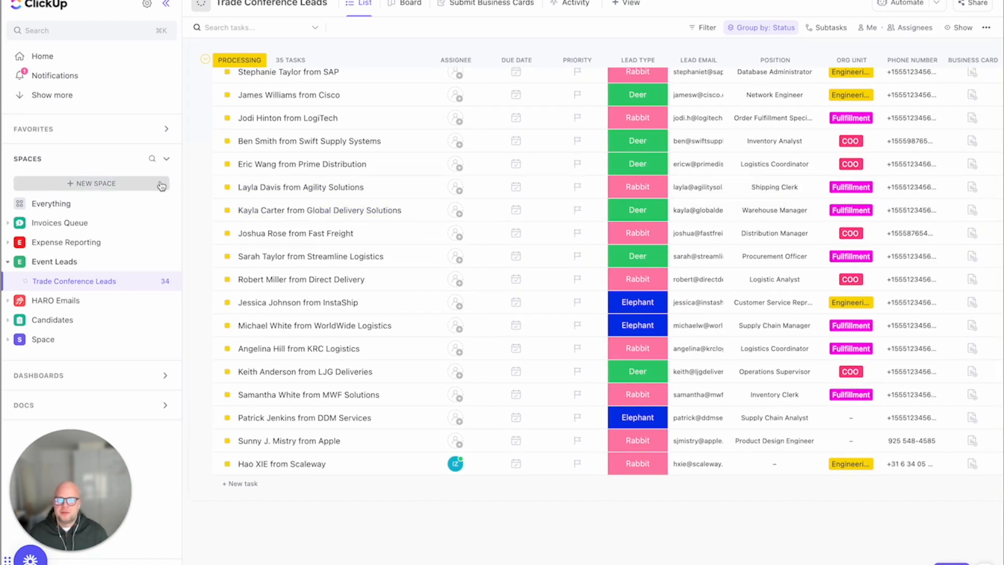